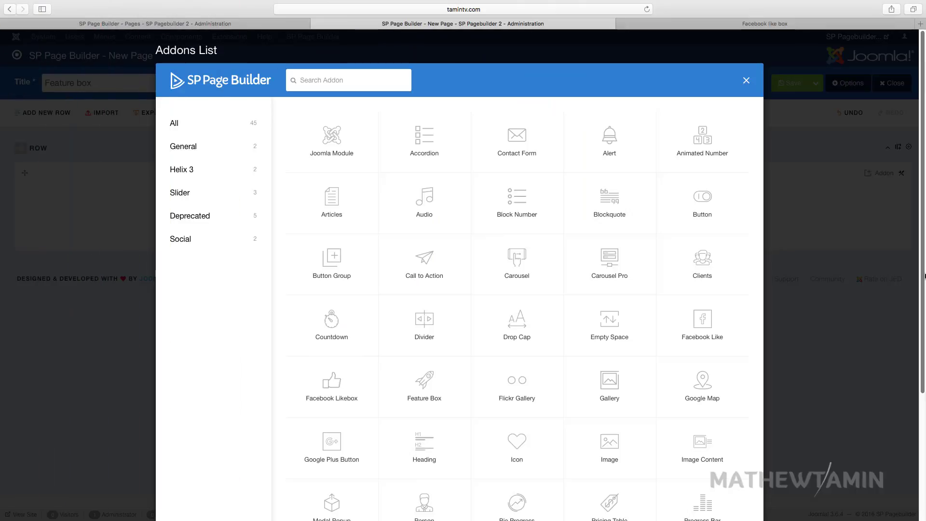
Step: Insert a Feature Box from the Addons List into the row, keeping its default settings
left_click(433, 390)
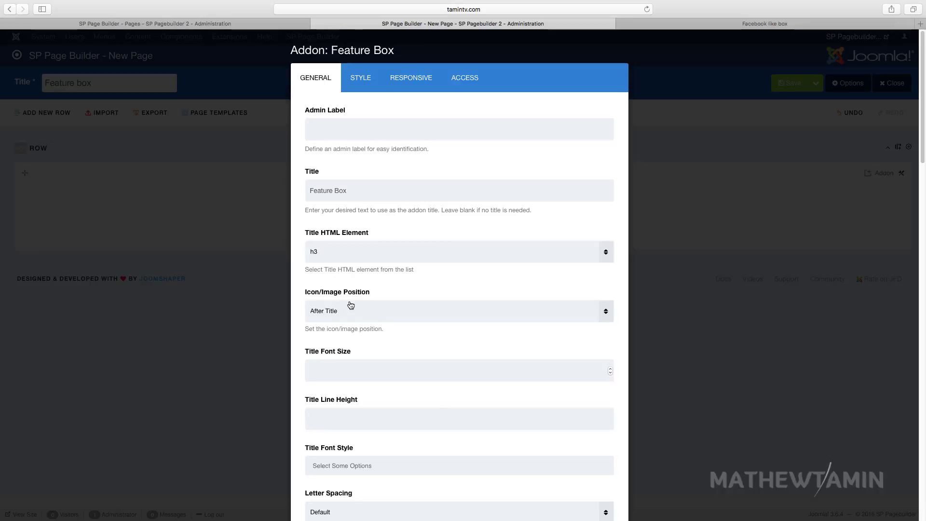
scroll(369, 339, "down", 5)
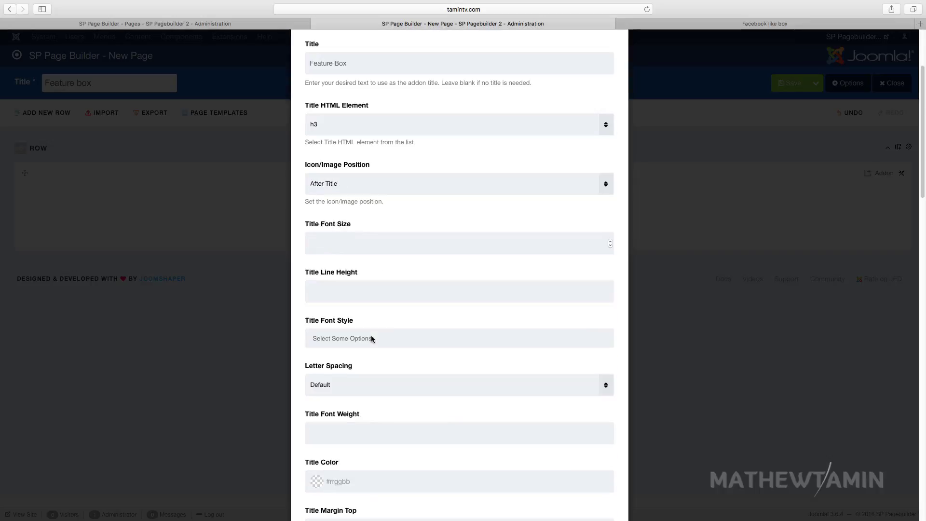
scroll(372, 336, "down", 8)
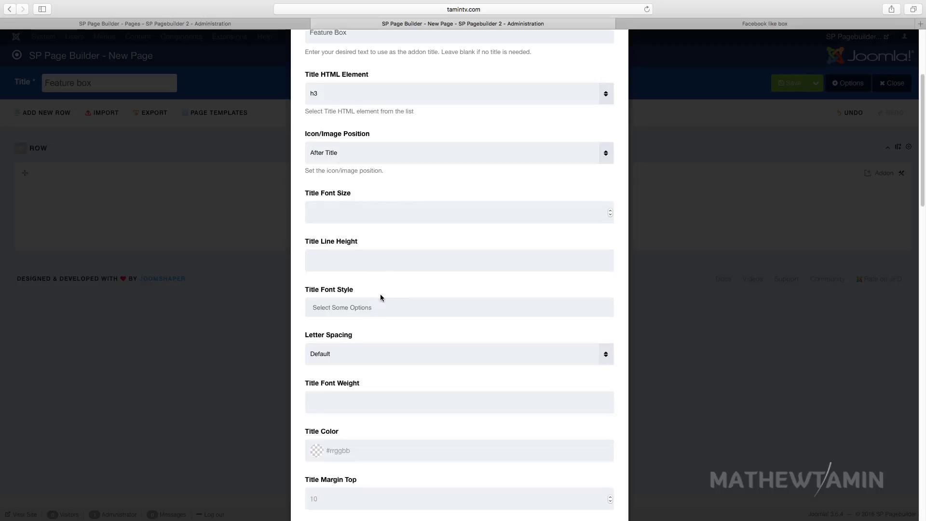
scroll(389, 322, "down", 20)
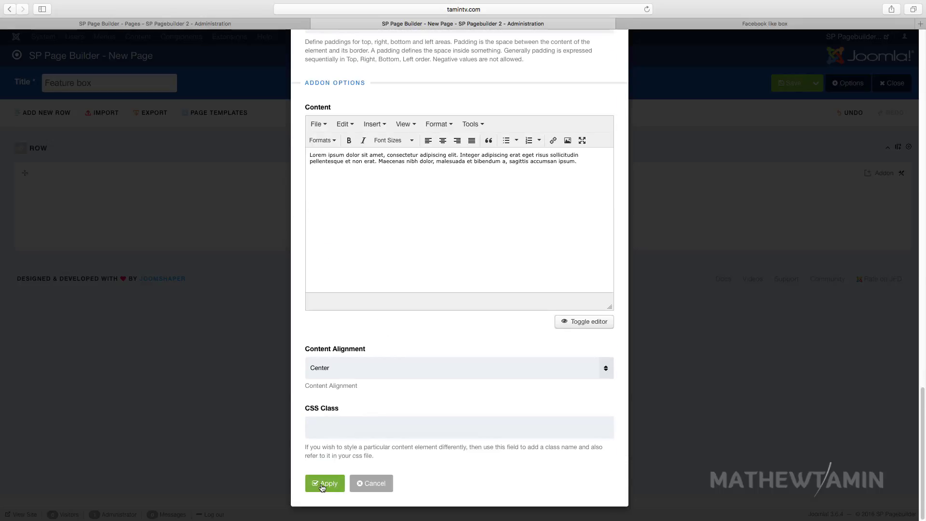
left_click(323, 485)
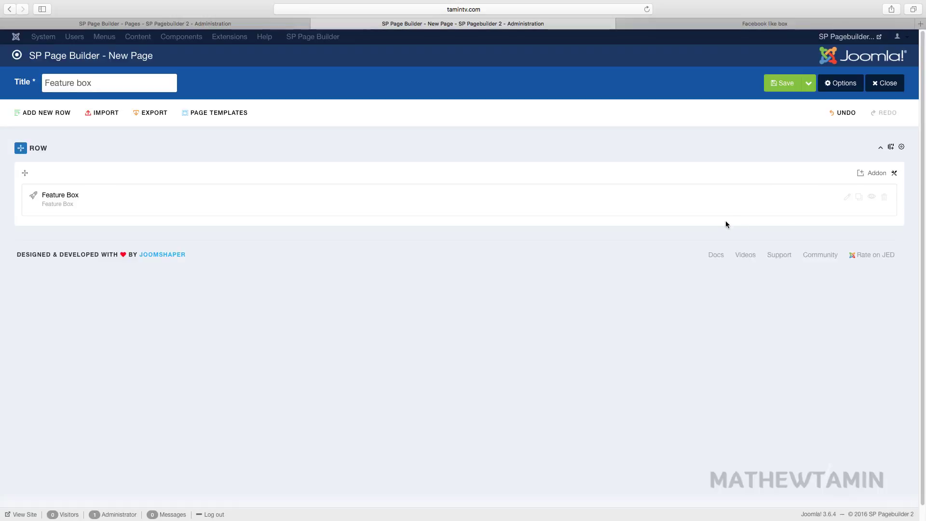
Step: Split the row into the 4+4+4 three-column layout and save the page
left_click(892, 147)
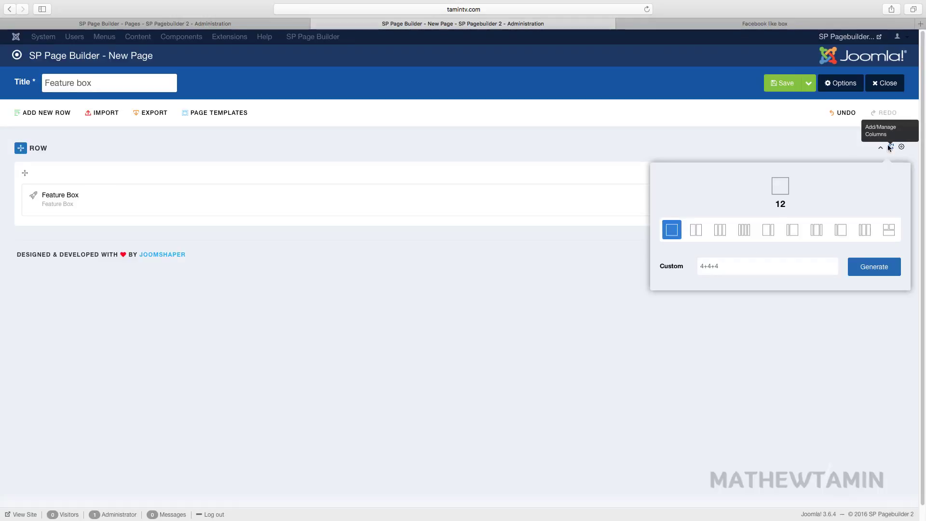
left_click(720, 230)
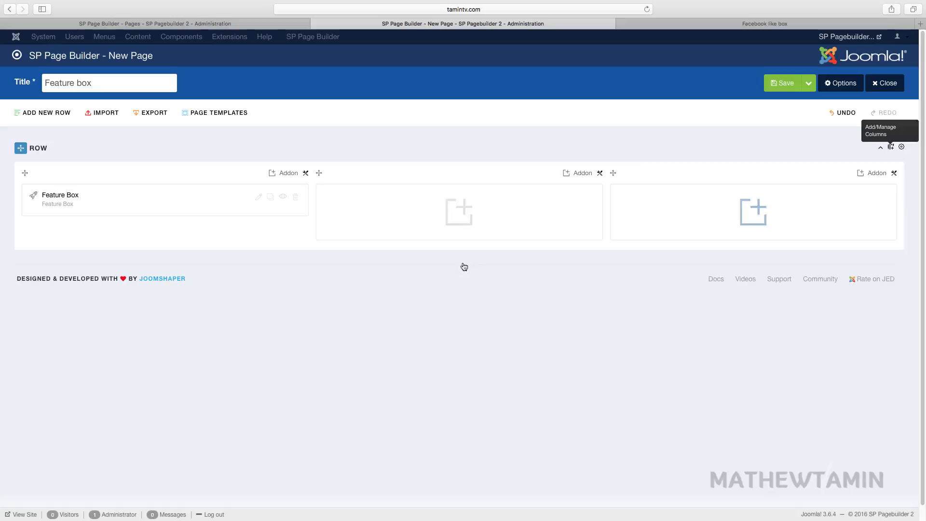
left_click(781, 83)
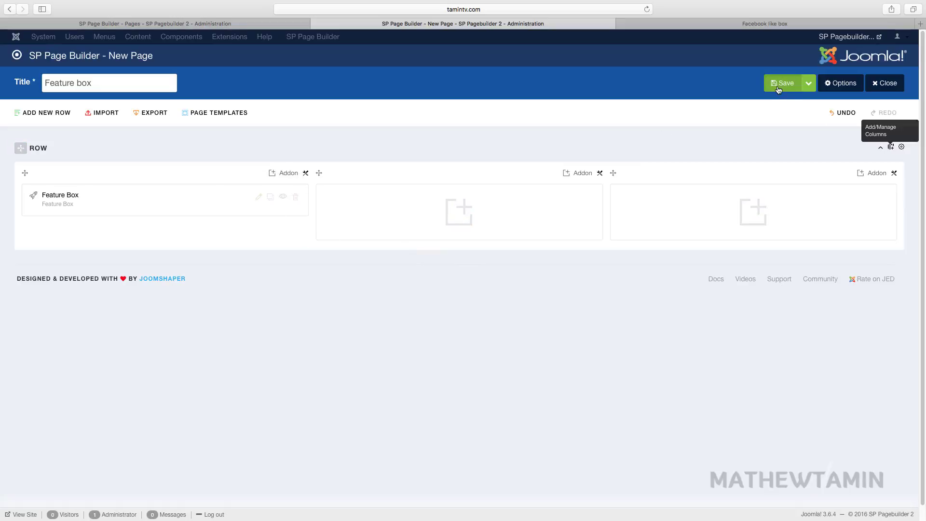
Step: Clone the Feature Box into the middle and right columns, then save the page
left_click(270, 197)
left_click_drag(282, 207, 483, 202)
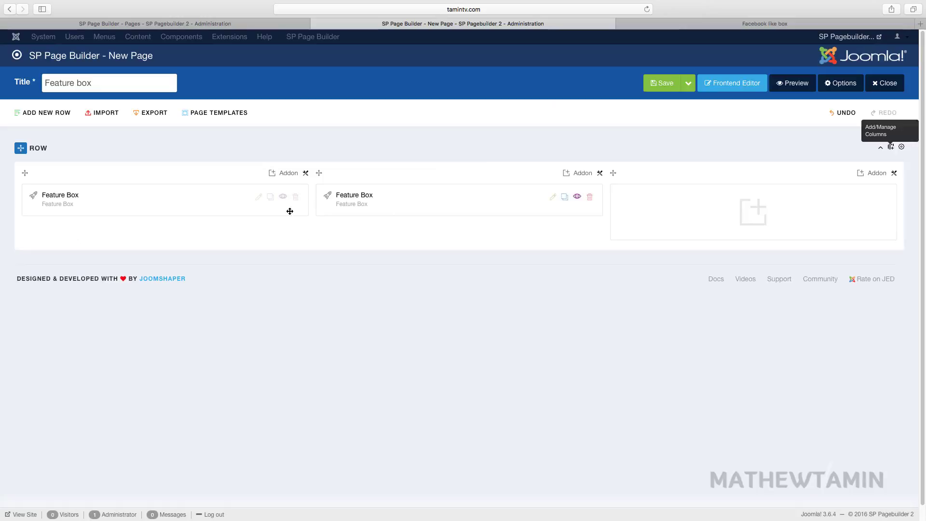
left_click(564, 196)
left_click_drag(564, 197, 730, 198)
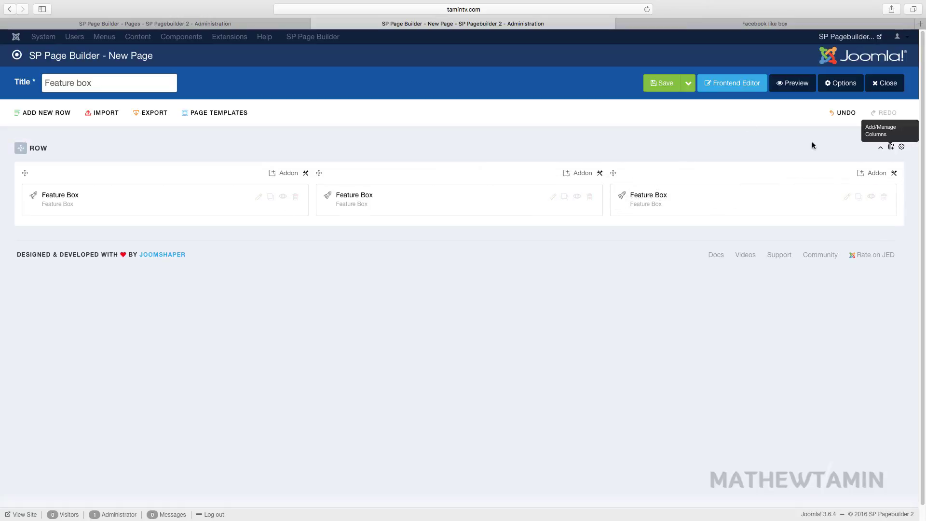
left_click(662, 83)
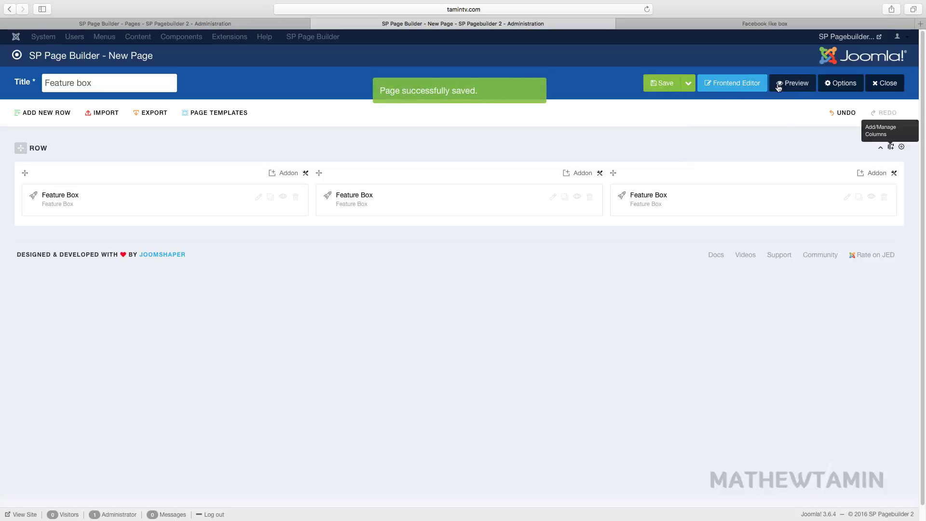
Step: Preview the saved page in a new tab, then return to the page builder
left_click(621, 24)
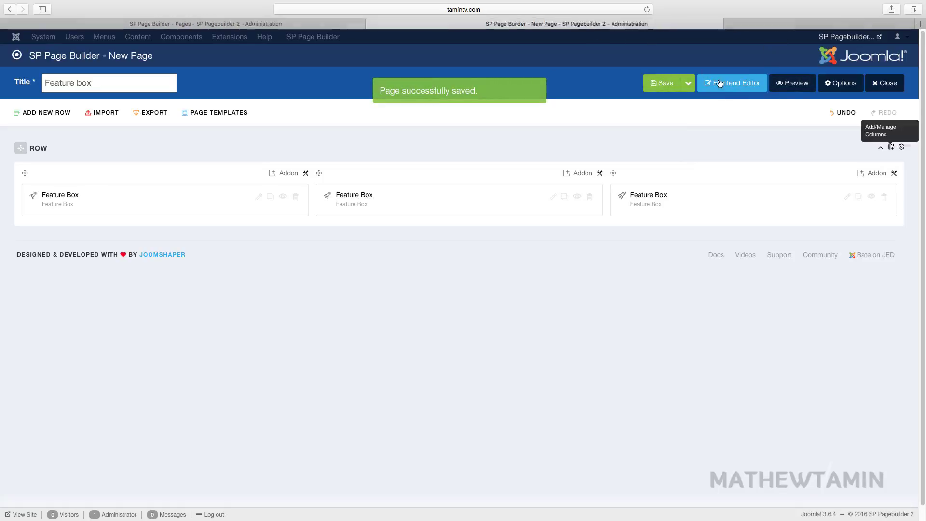
left_click(787, 92)
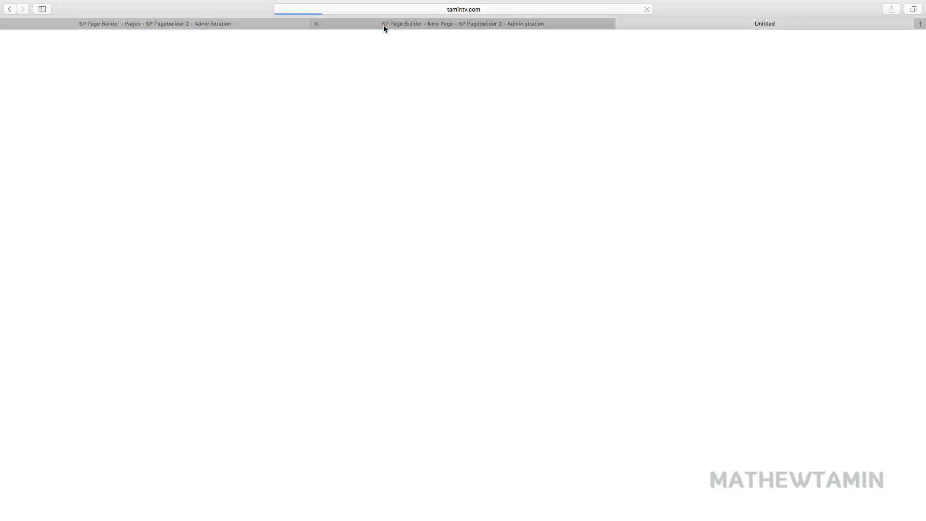
left_click(384, 28)
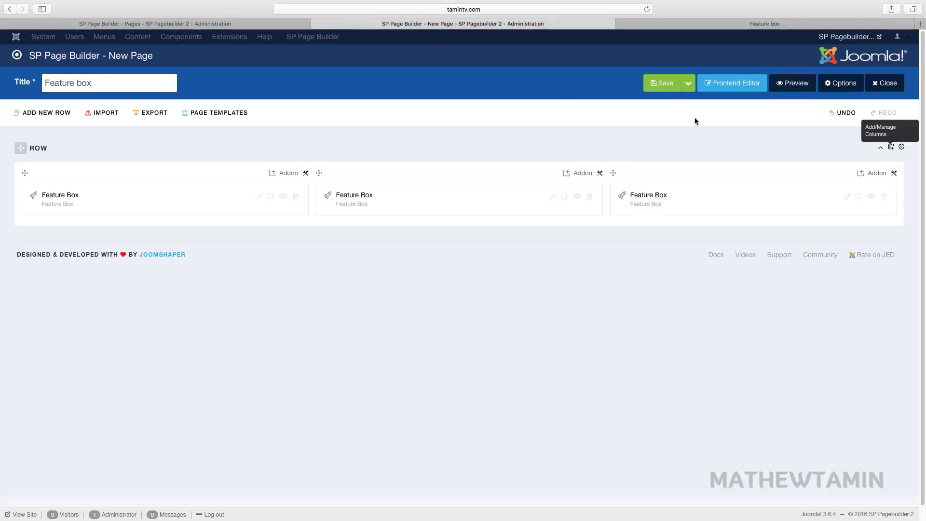
Step: Open the 'Feature box' page in its front-end view with three boxes side by side
left_click(732, 86)
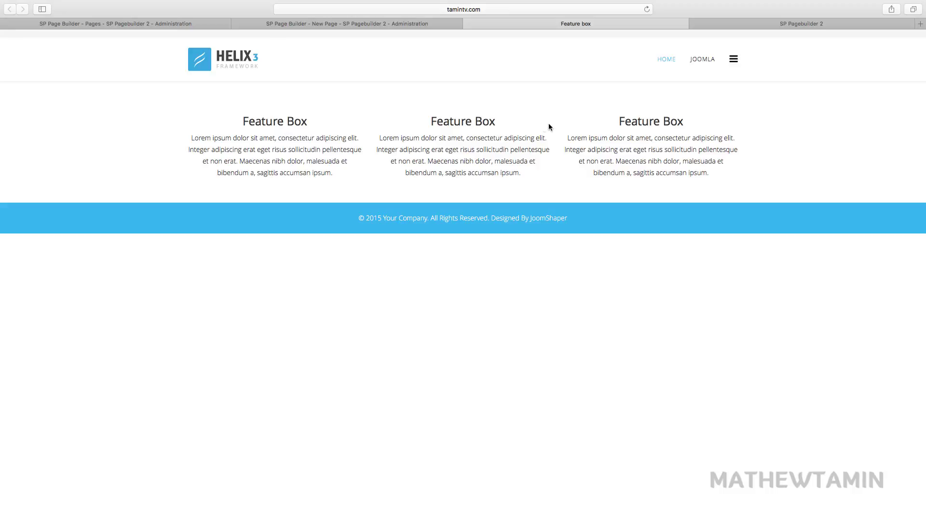
left_click(757, 24)
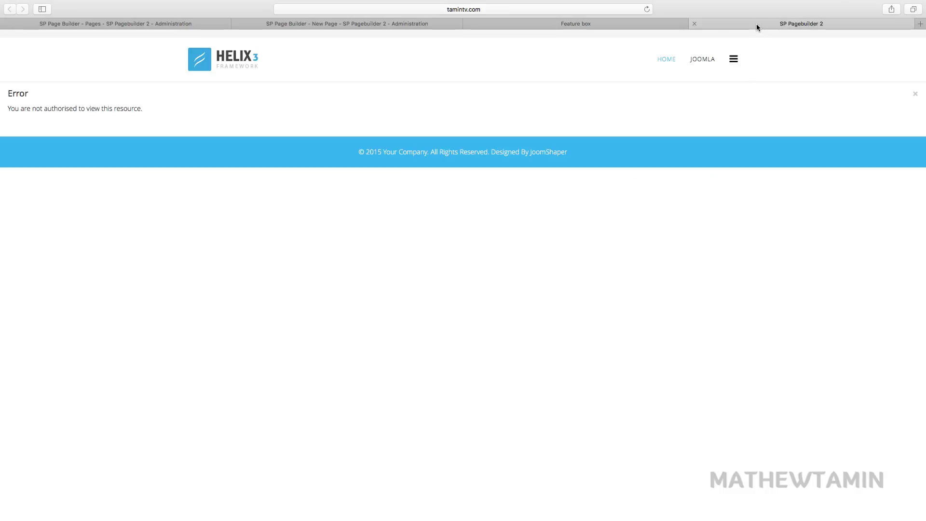
left_click(623, 24)
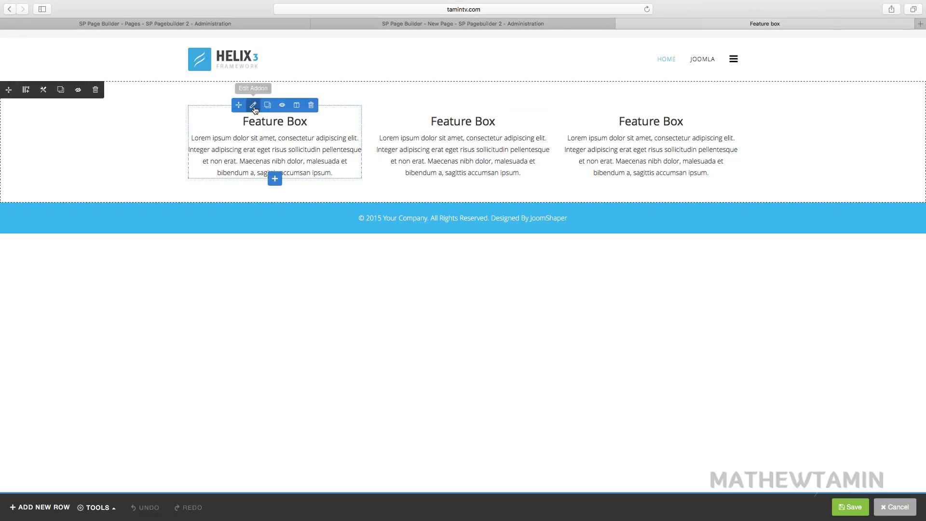
Step: Edit the left Feature Box and keep its Layout Type set to Icon
left_click(254, 106)
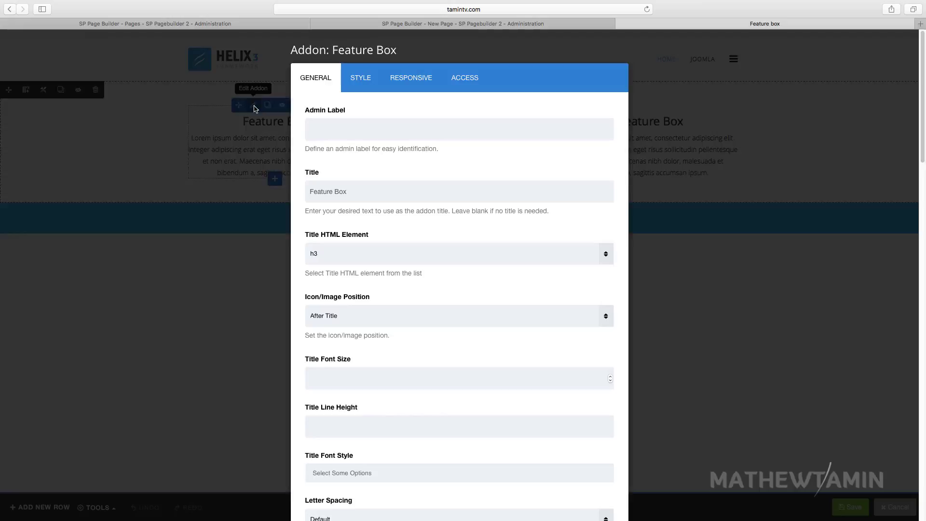
scroll(386, 265, "down", 2)
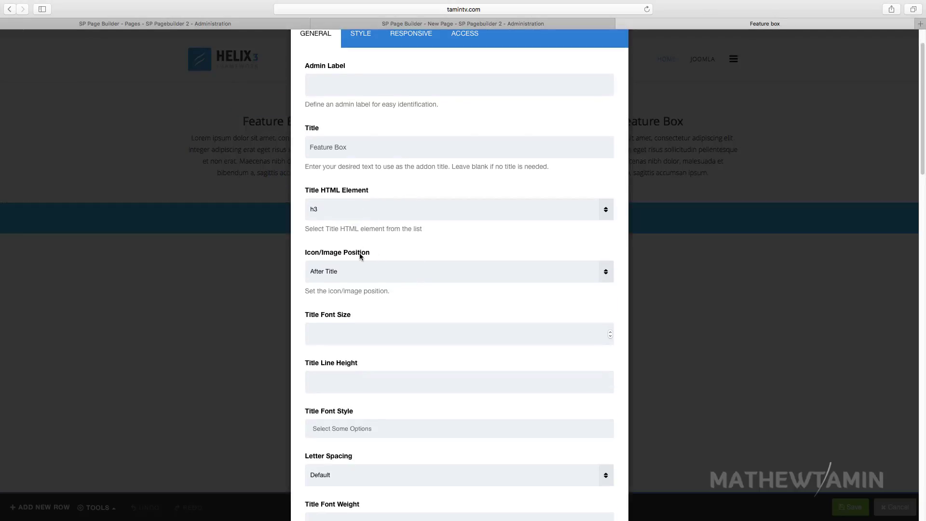
scroll(375, 275, "down", 2)
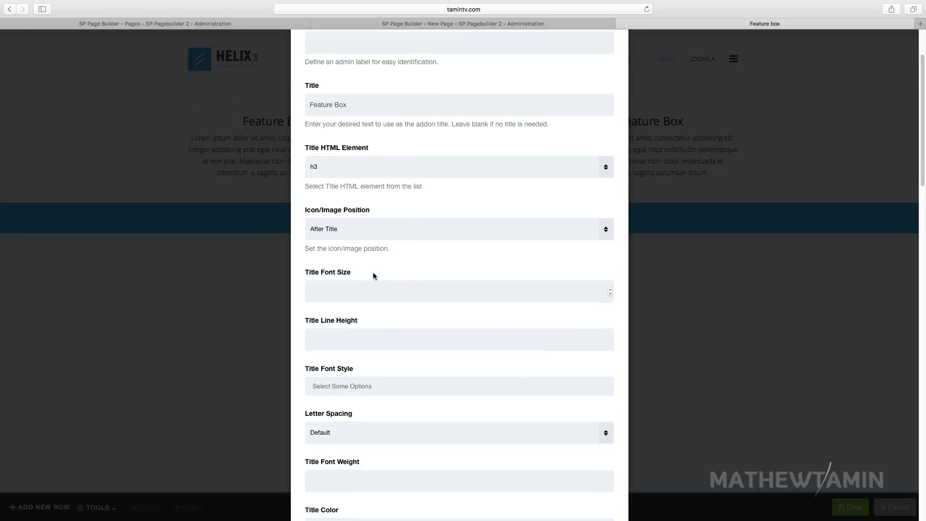
scroll(390, 247, "down", 12)
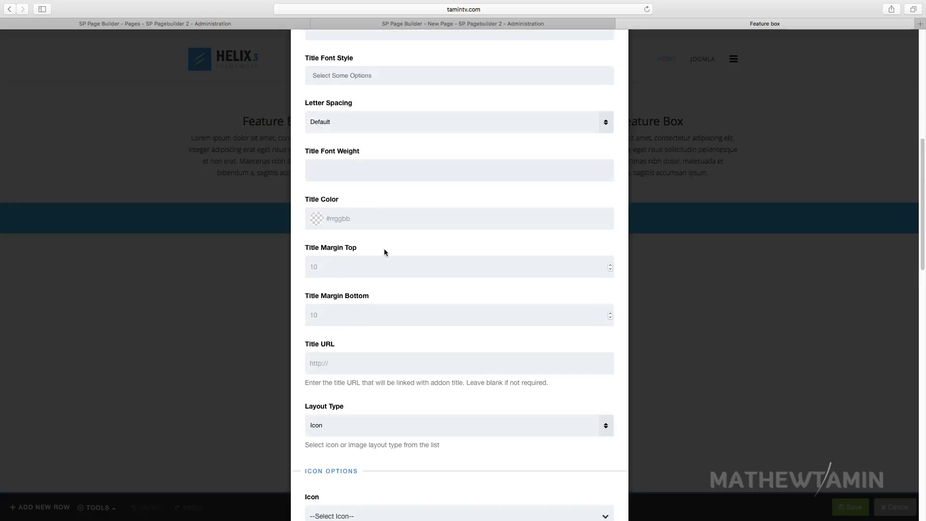
scroll(384, 252, "down", 6)
left_click(342, 265)
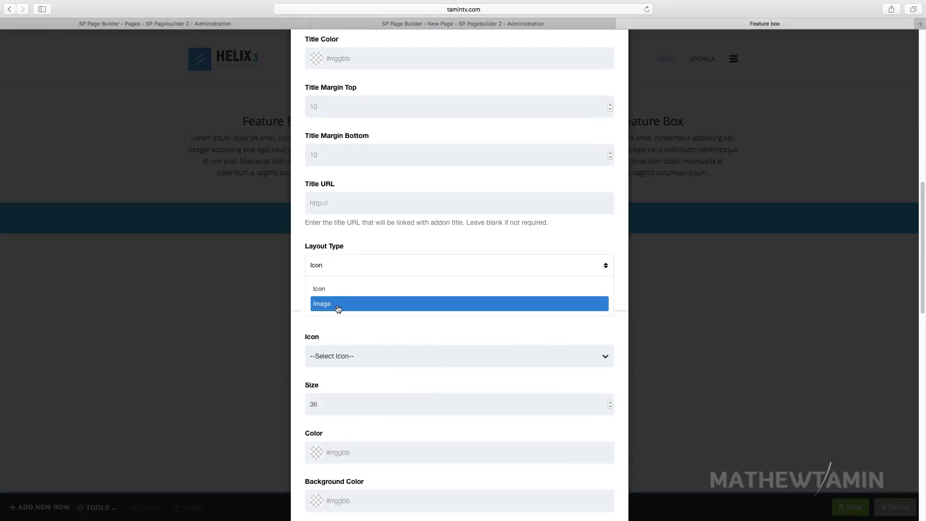
left_click(370, 266)
Step: Choose the fa-anchor icon and select the current icon size of 36
scroll(371, 266, "down", 5)
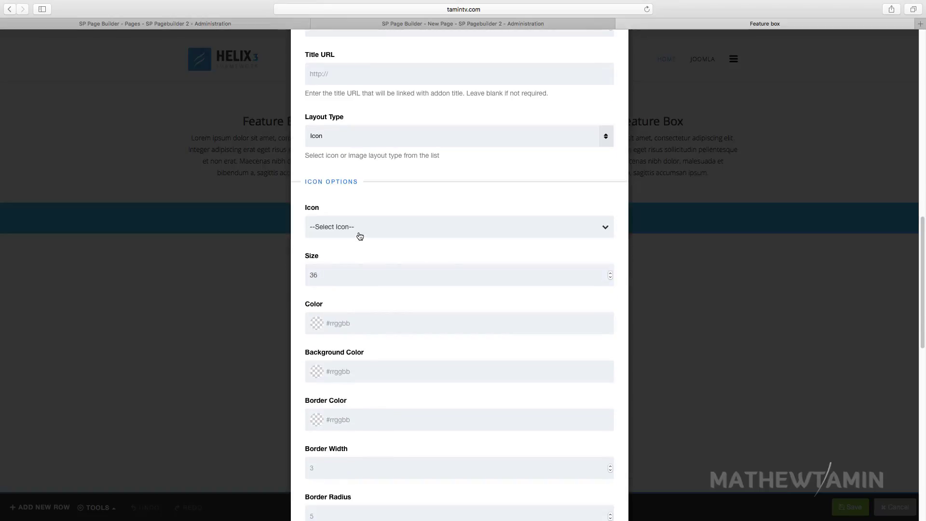
left_click(357, 236)
left_click(367, 313)
left_click(365, 325)
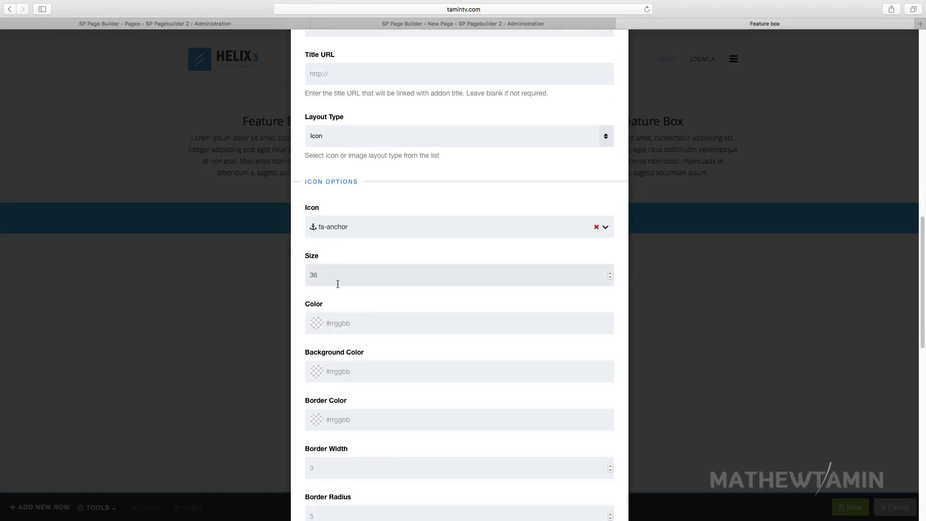
left_click_drag(325, 278, 287, 280)
Step: Set the icon size to 75 and the icon colour to blue
type("75")
left_click(348, 296)
scroll(348, 296, "down", 3)
left_click(368, 247)
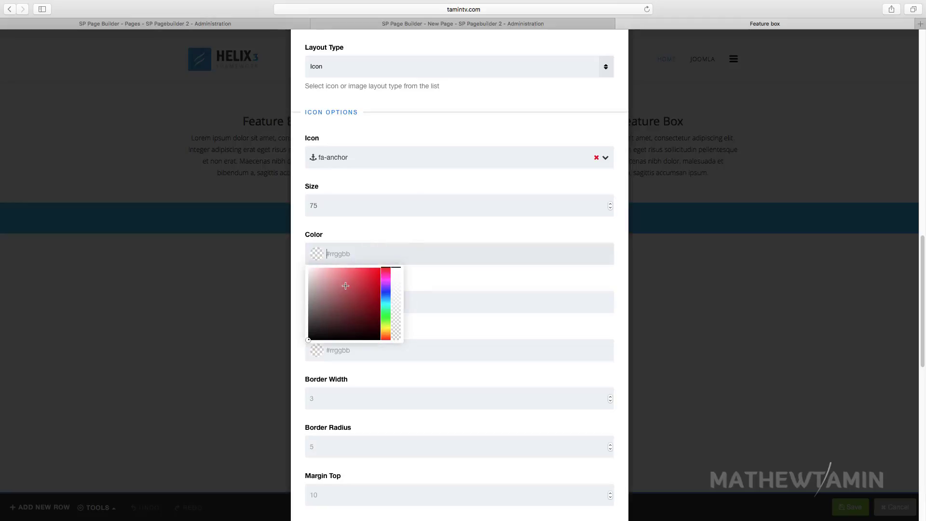
left_click(341, 294)
left_click(374, 286)
left_click_drag(384, 268, 385, 299)
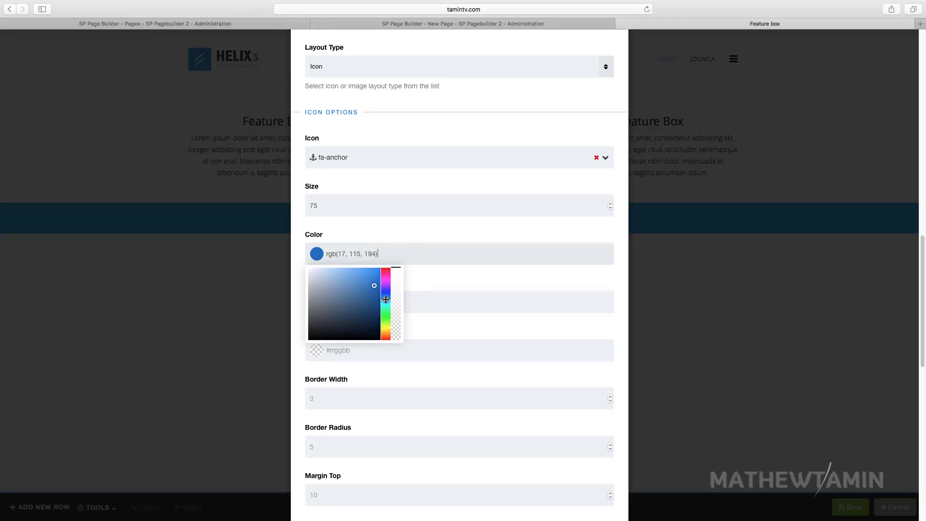
left_click(415, 290)
Step: Set the icon background colour to dark red rgba(82,5,5,1)
left_click(351, 309)
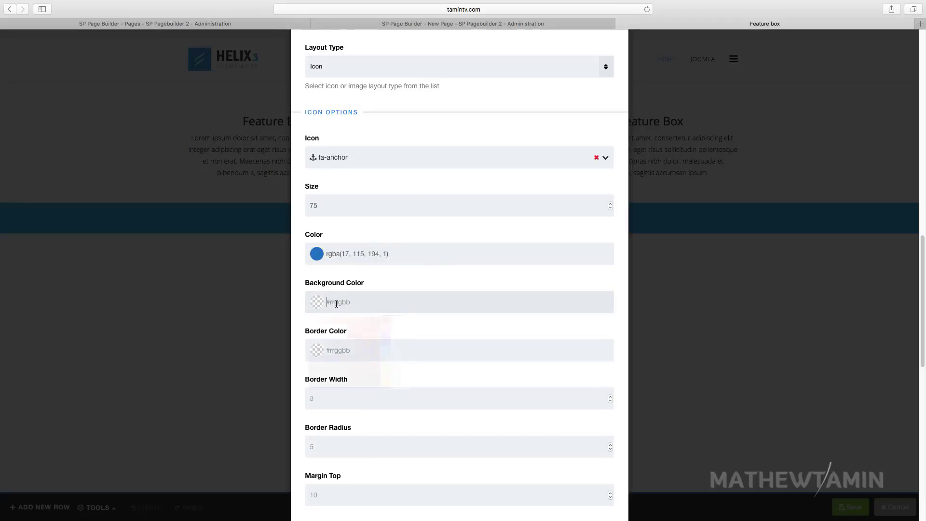
left_click(375, 365)
left_click(437, 322)
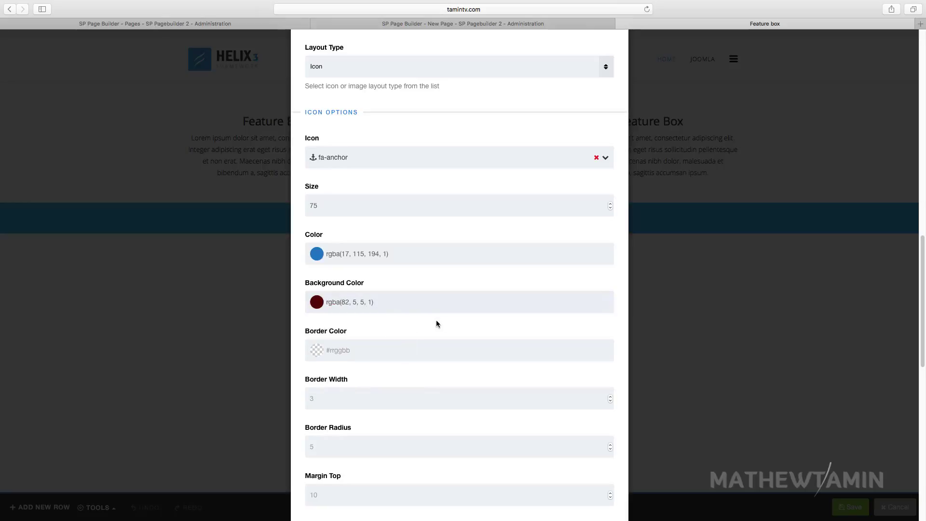
scroll(366, 345, "down", 1)
Step: Give the icon a dark green rgba(35,69,5,1) border of width 5 and keep content centred
left_click(334, 335)
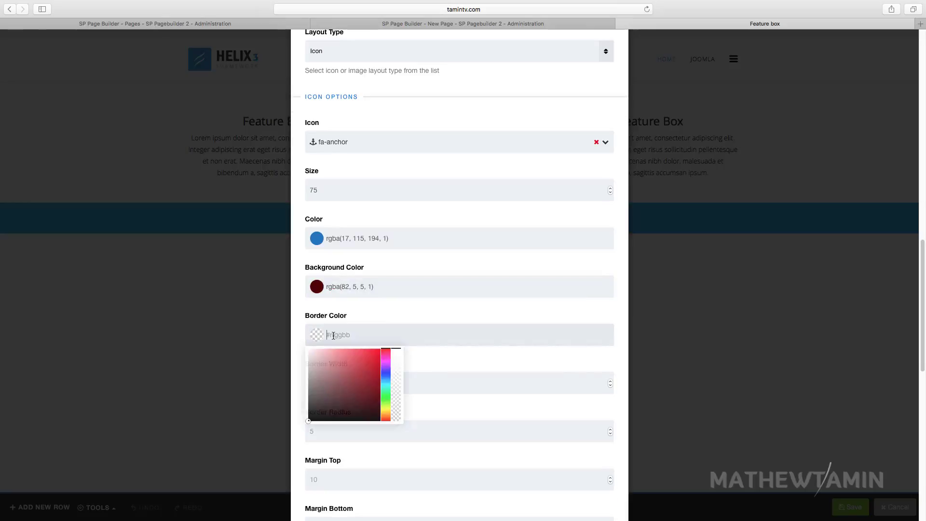
left_click(376, 395)
scroll(338, 337, "down", 2)
left_click(338, 313)
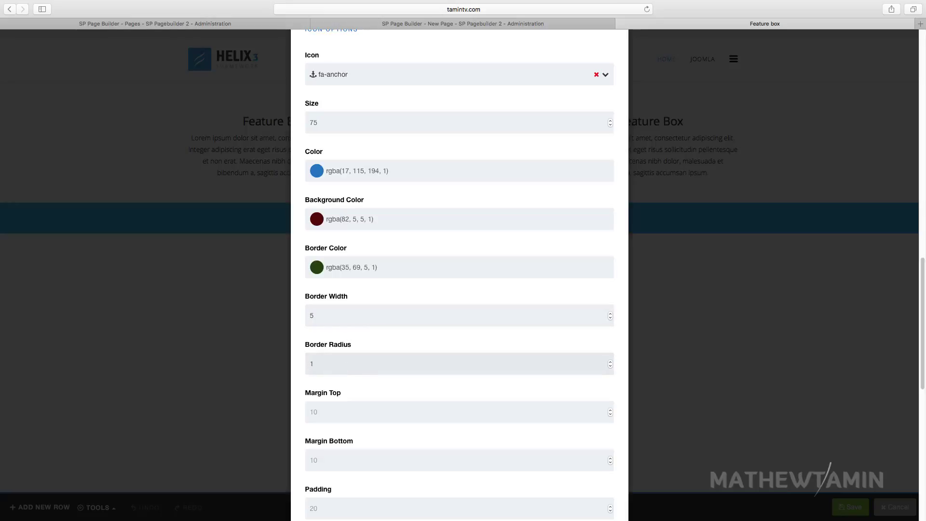
scroll(364, 381, "down", 10)
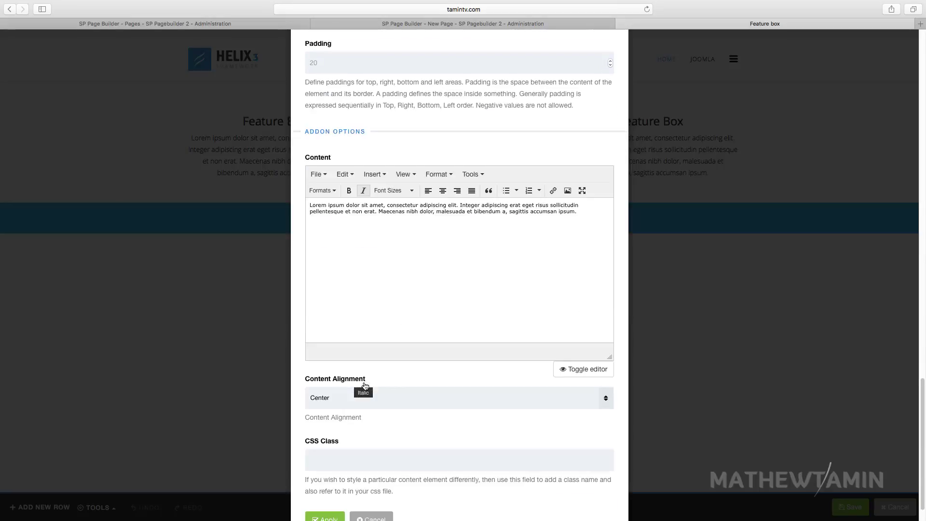
left_click(375, 364)
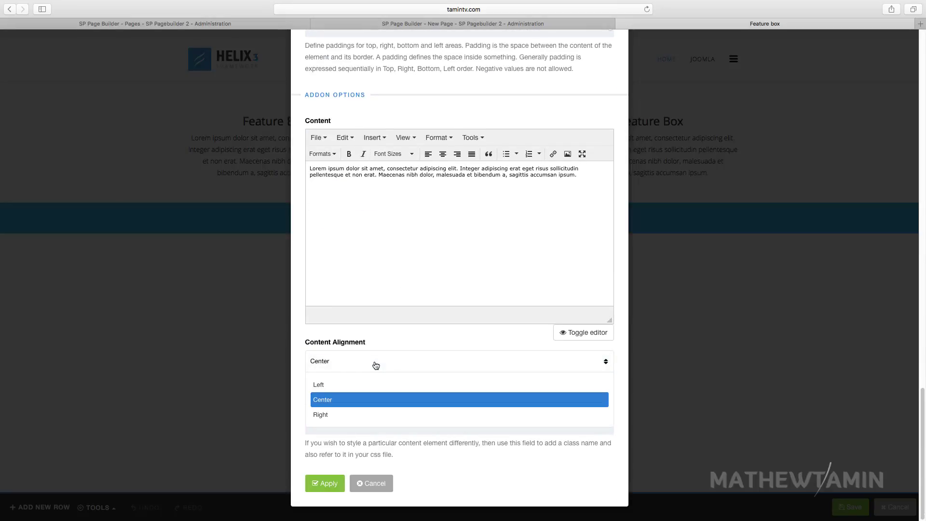
left_click(376, 365)
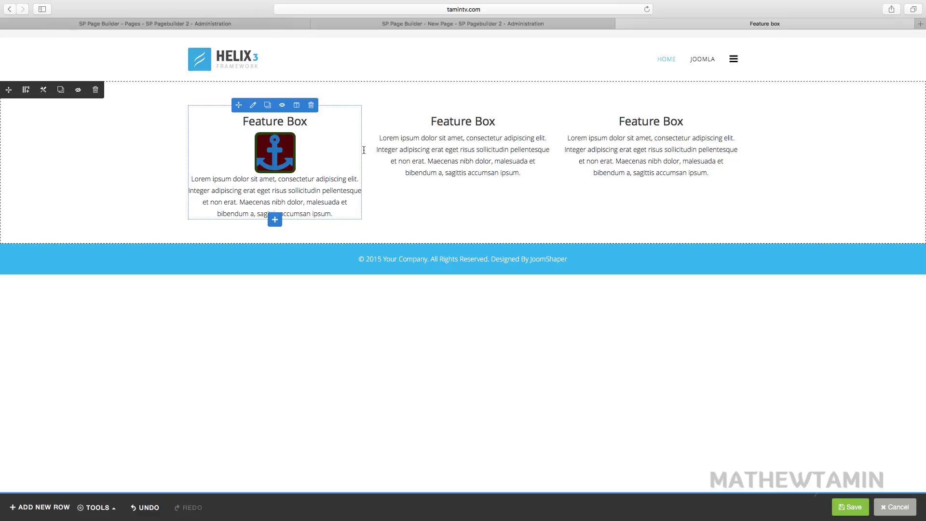
Step: Edit the middle Feature Box and switch its Layout Type to Image
left_click(444, 107)
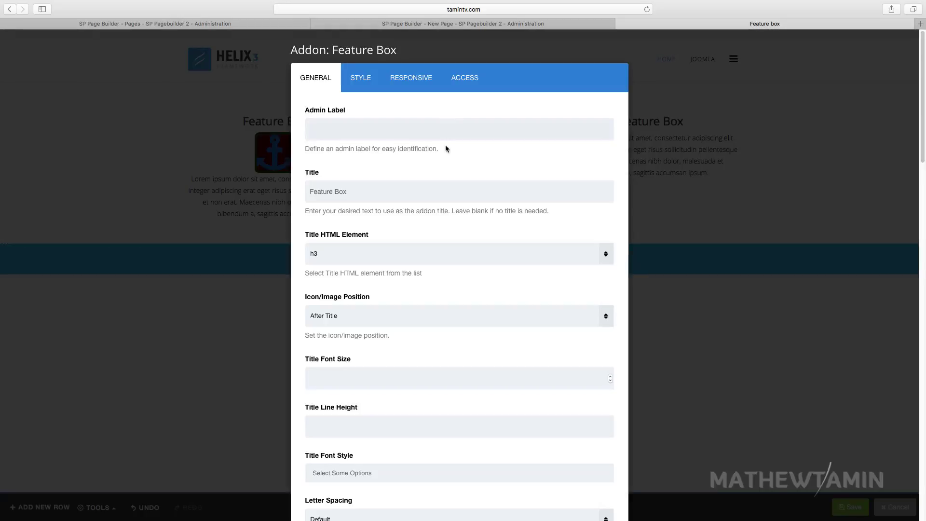
scroll(430, 221, "down", 5)
scroll(430, 222, "down", 10)
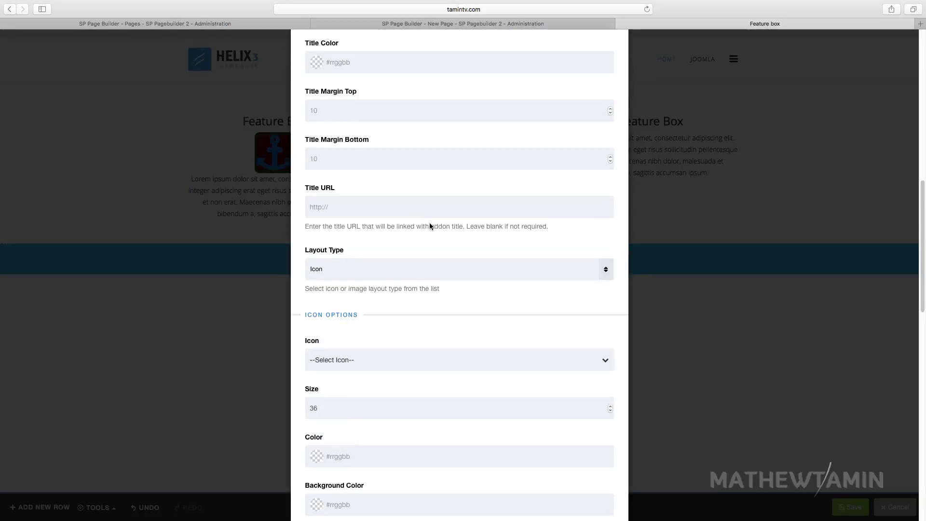
scroll(380, 229, "up", 1)
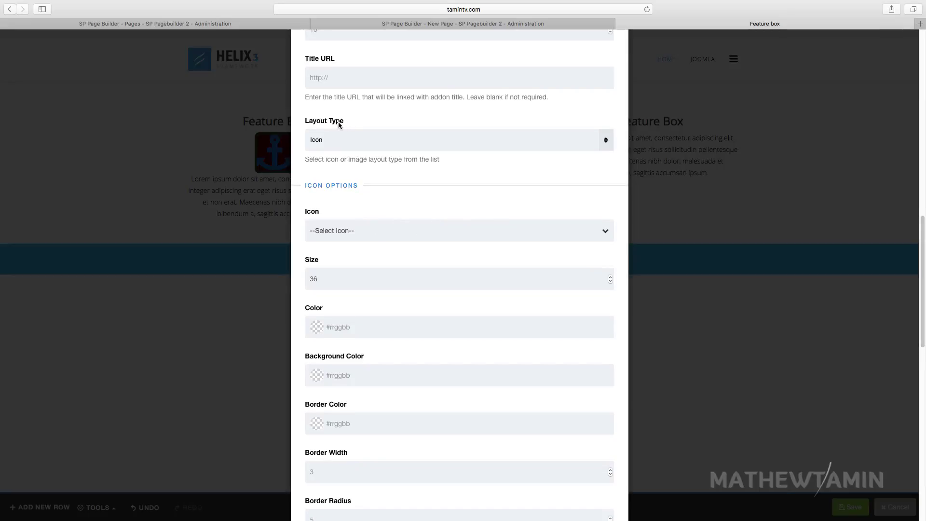
left_click(339, 145)
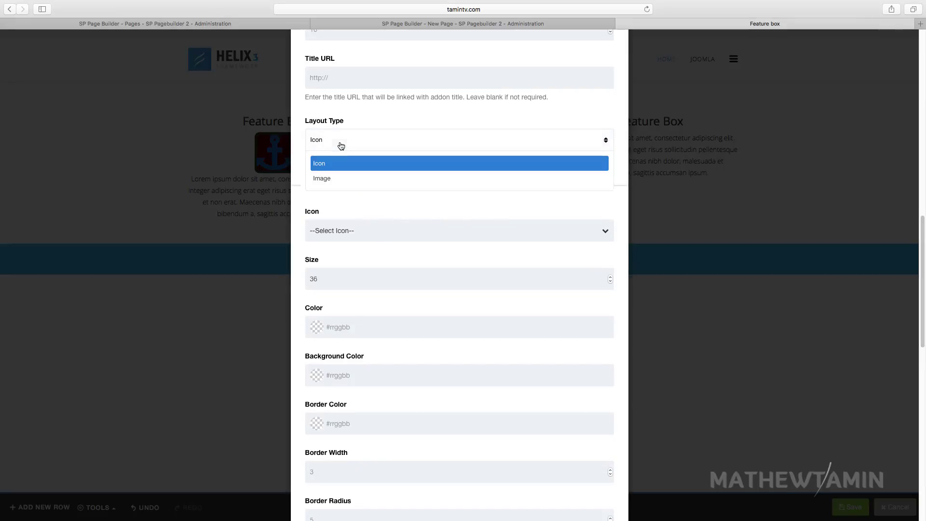
left_click(339, 179)
Step: Insert the Joomla logo image best_joomla_training_online.jpg from the media library
left_click(339, 230)
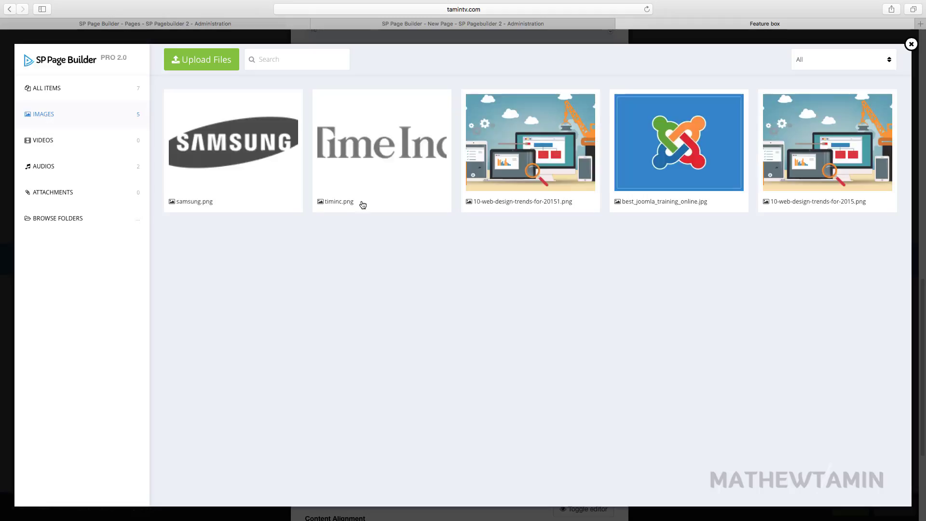
left_click(365, 140)
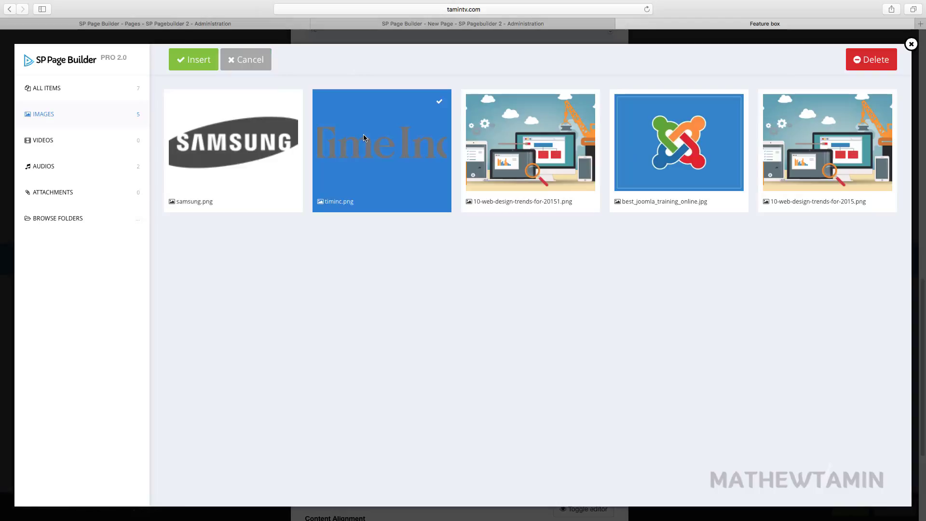
left_click(617, 131)
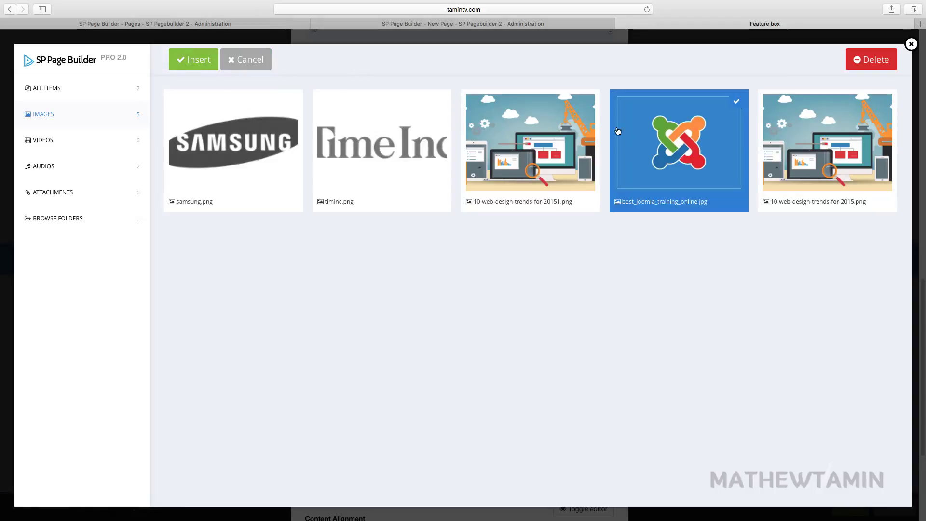
left_click(202, 66)
Step: Set the Icon/Image Position to Left and apply the changes
scroll(475, 311, "down", 6)
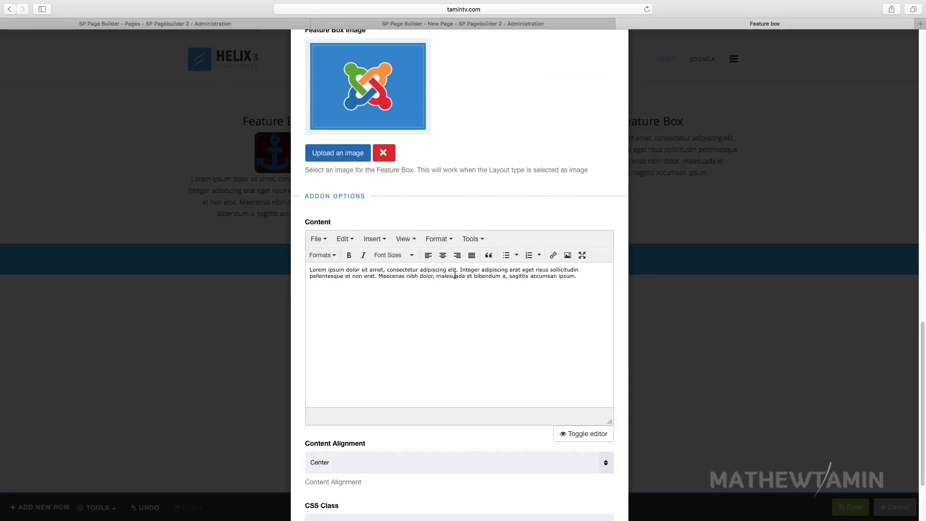
scroll(474, 311, "up", 7)
scroll(474, 312, "up", 10)
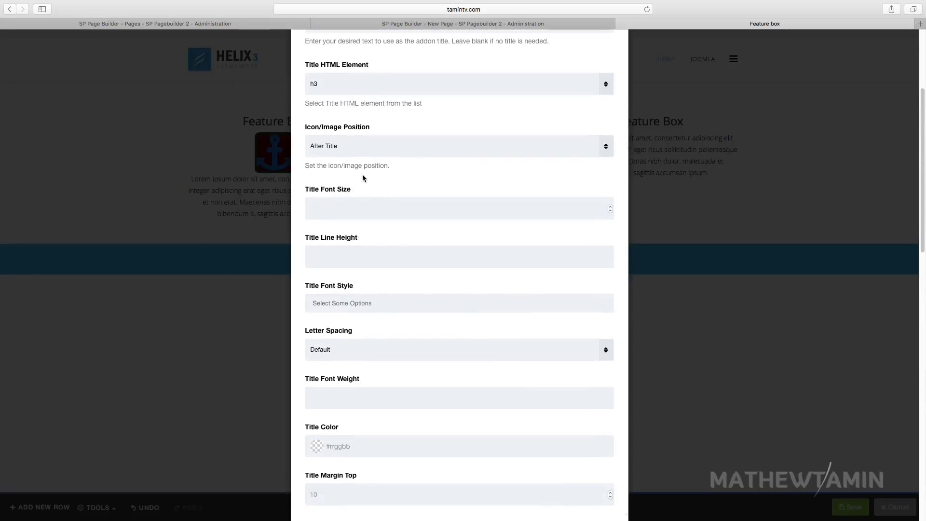
left_click(350, 153)
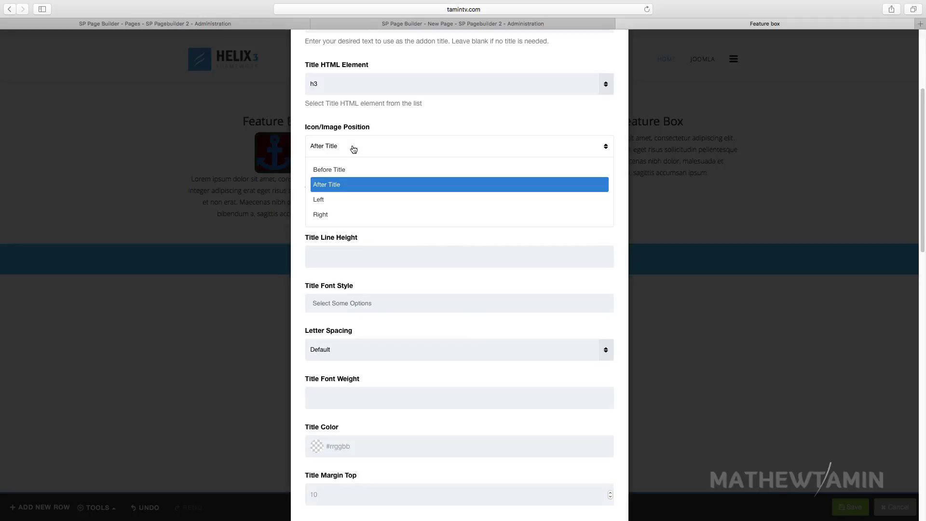
left_click(345, 200)
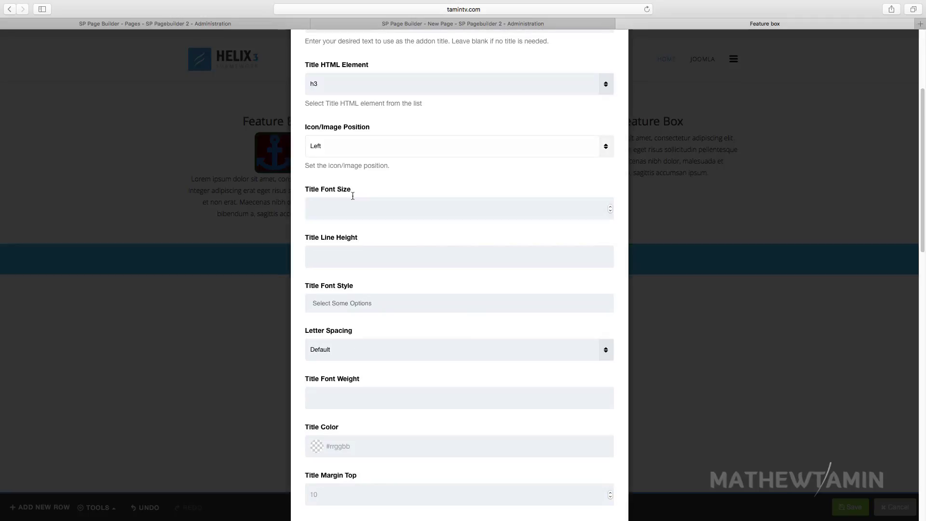
scroll(378, 246, "down", 6)
scroll(380, 255, "down", 10)
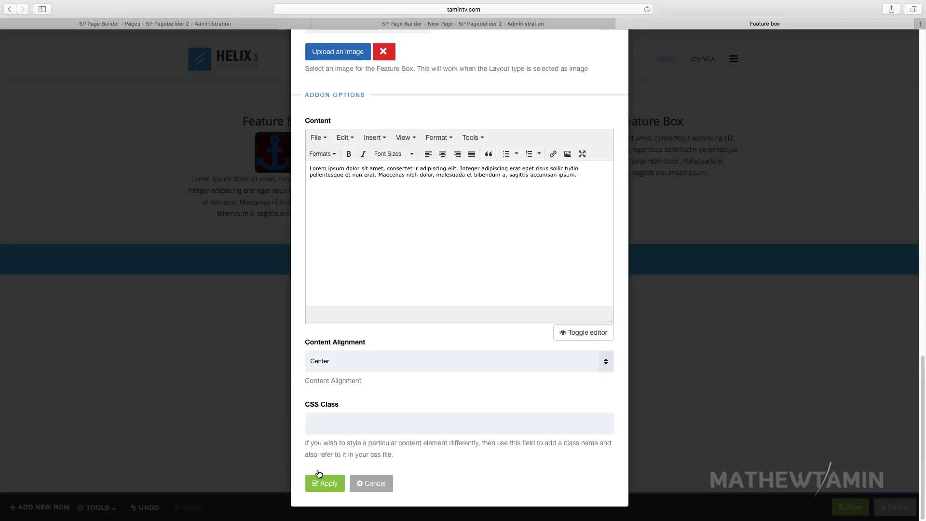
left_click(327, 484)
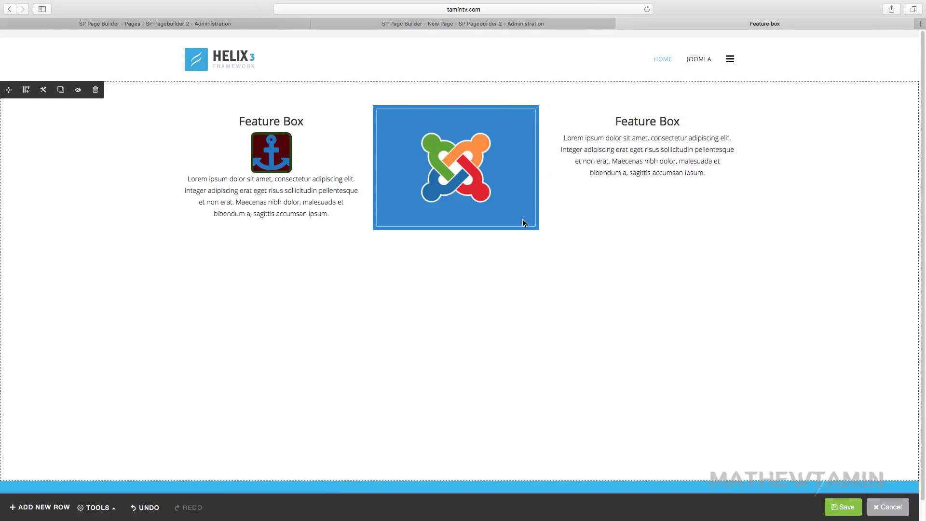
Step: Change the middle box's Icon/Image Position to Before Title and apply it
scroll(511, 335, "down", 1)
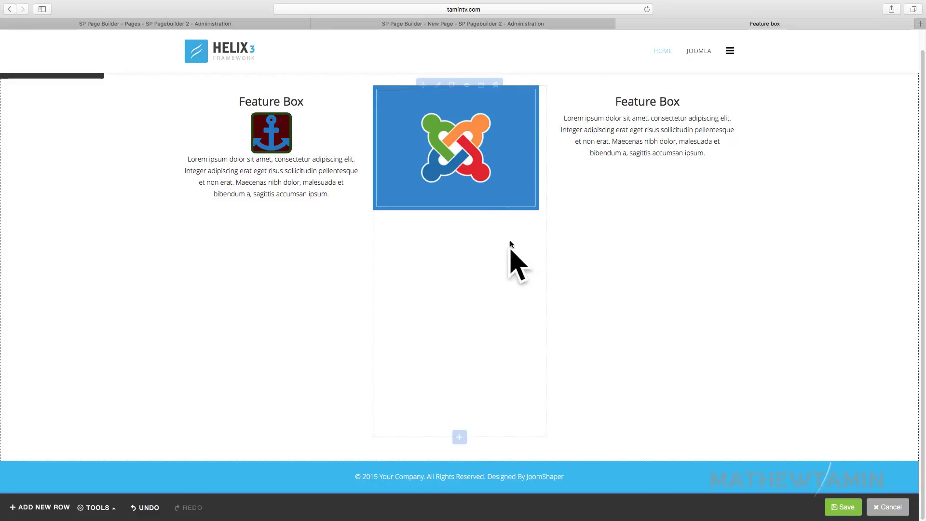
left_click(437, 85)
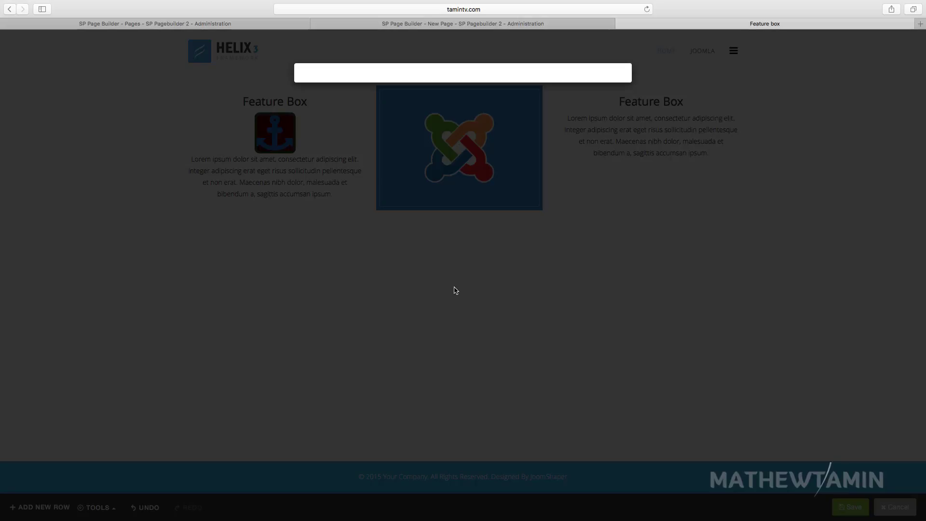
scroll(449, 290, "down", 10)
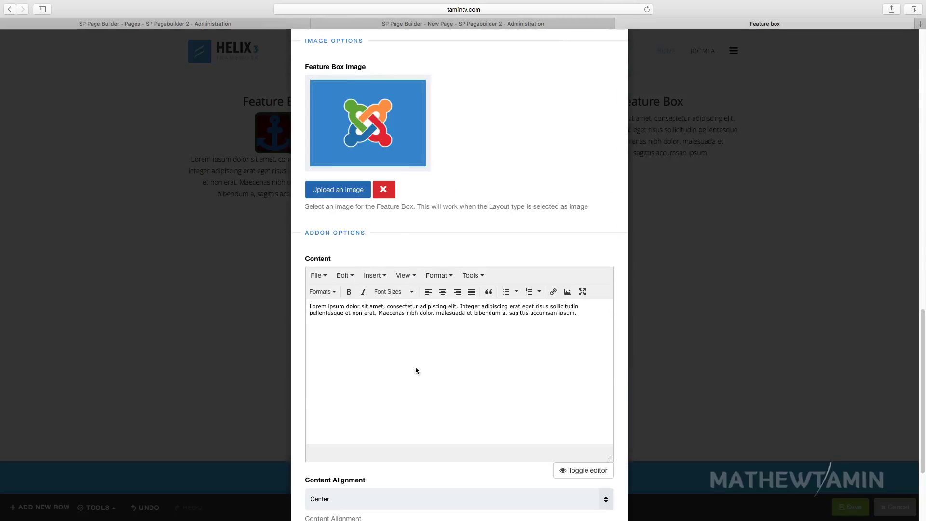
scroll(415, 369, "up", 15)
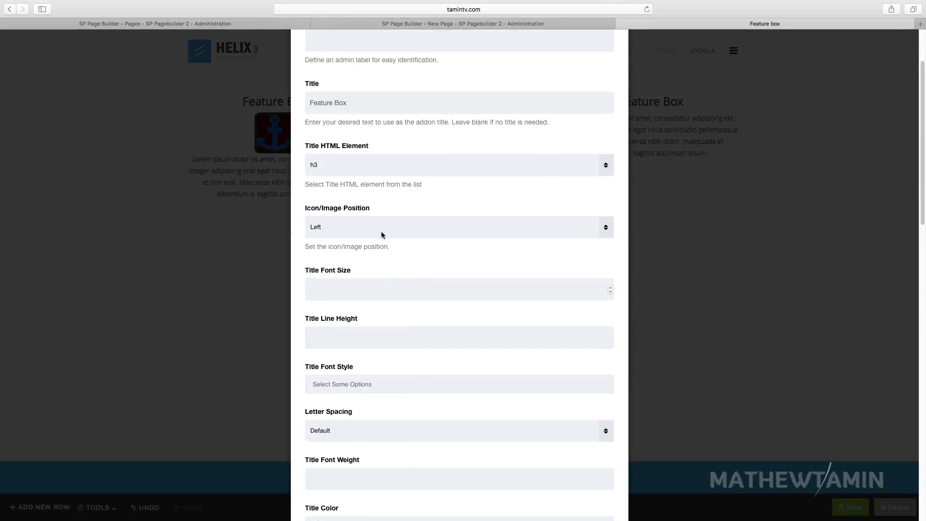
left_click(356, 233)
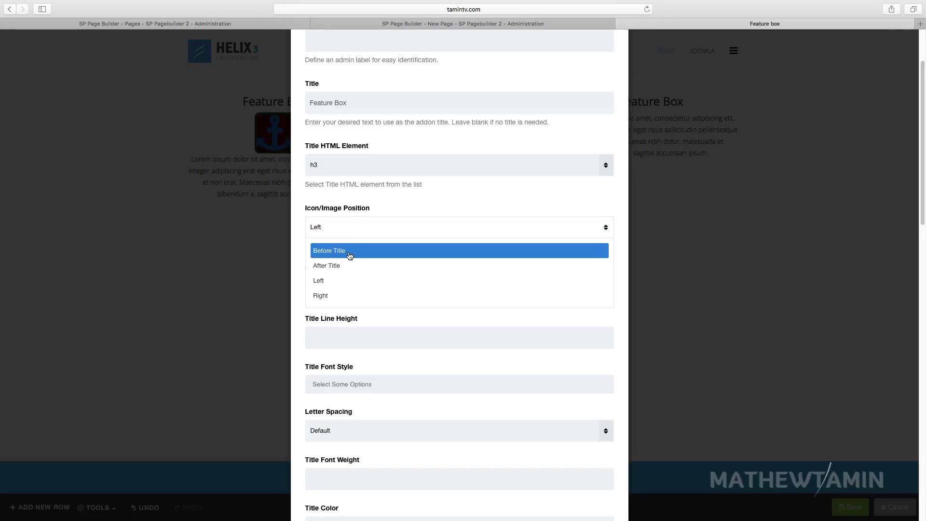
left_click(353, 251)
scroll(399, 362, "down", 10)
left_click(328, 483)
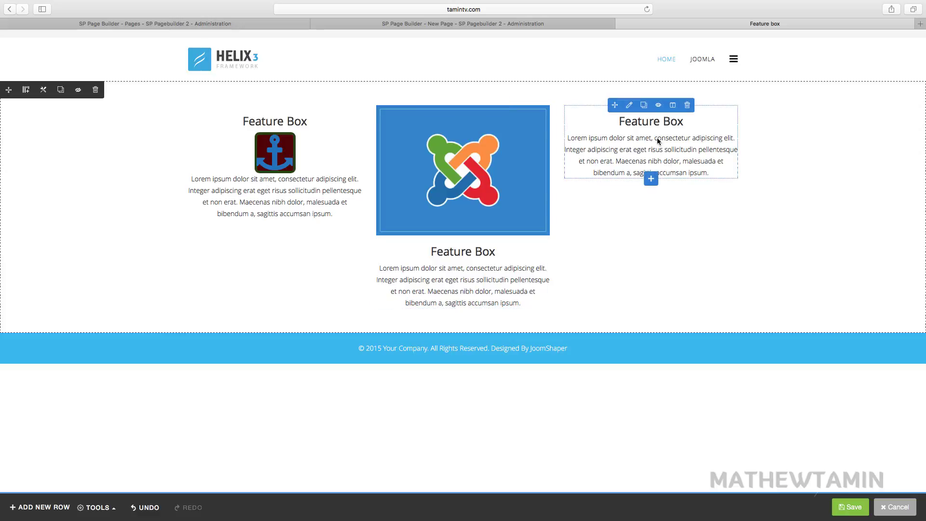
Step: Edit the right Feature Box and set its Title Color to bright green rgba(31, 242, 151, 1)
left_click(629, 105)
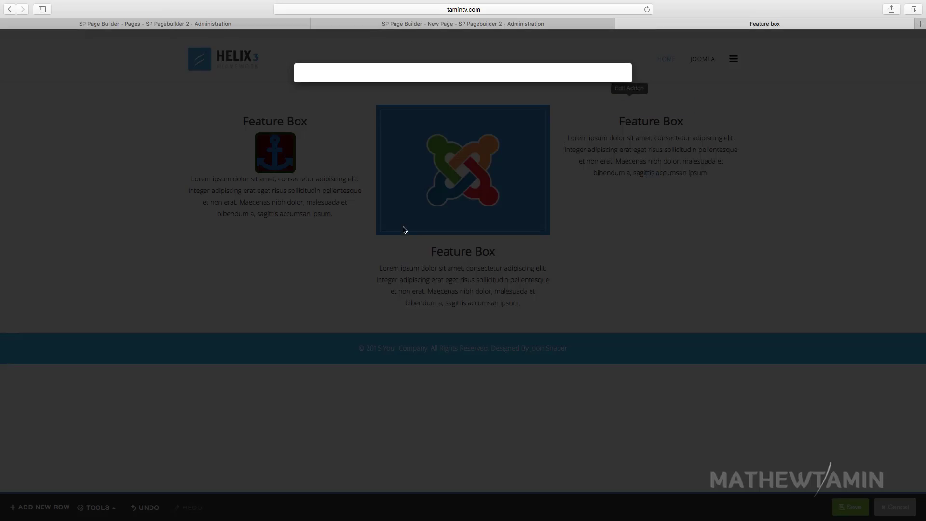
scroll(428, 302, "down", 5)
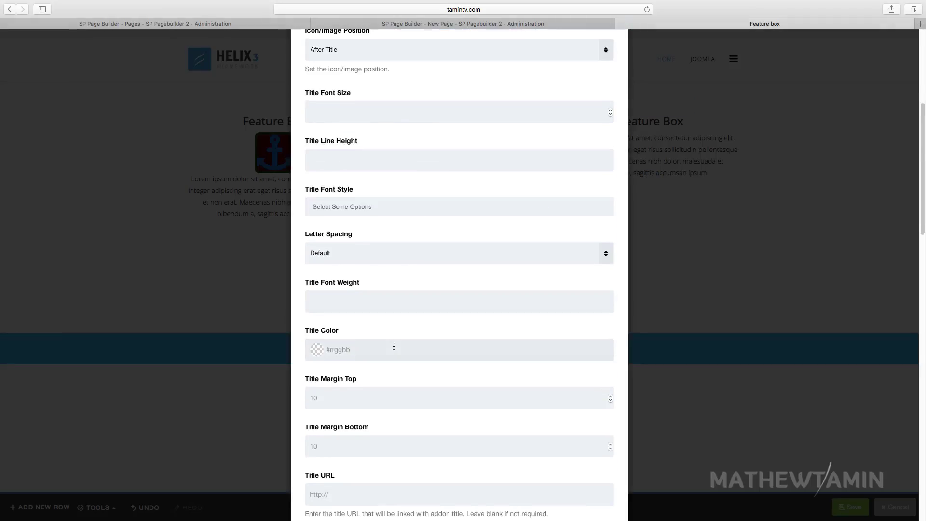
scroll(394, 347, "down", 1)
left_click(356, 317)
left_click(353, 372)
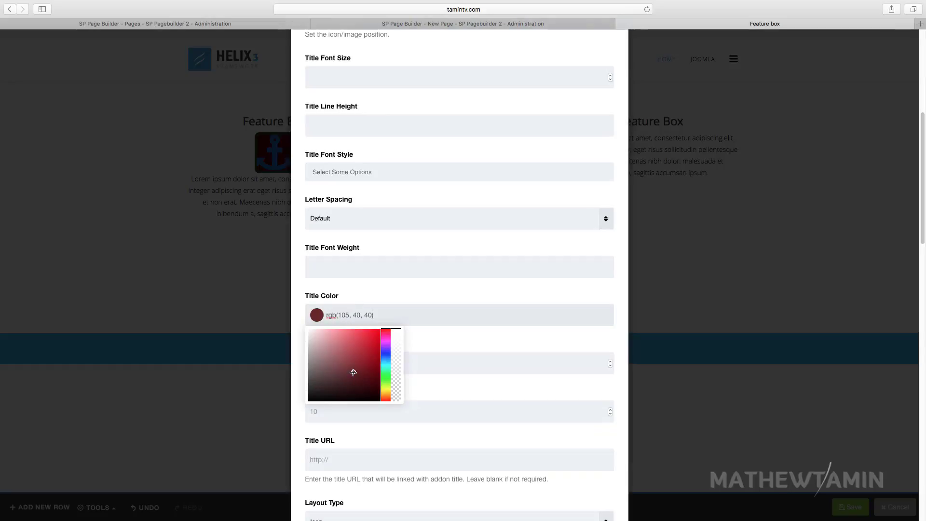
left_click_drag(386, 356, 387, 369)
left_click(371, 332)
left_click(436, 339)
Step: Keep the Icon layout and choose the fa-briefcase icon at size 128
scroll(434, 341, "down", 2)
scroll(434, 344, "down", 3)
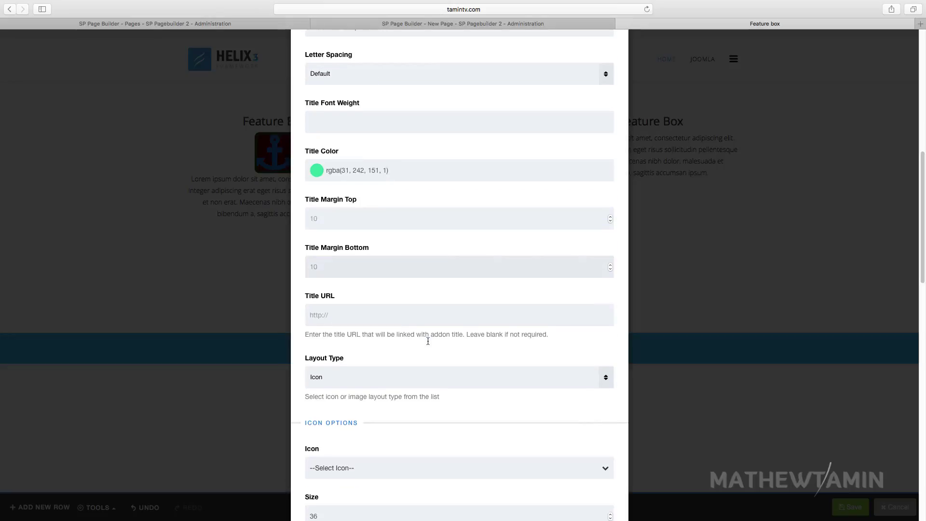
left_click(377, 332)
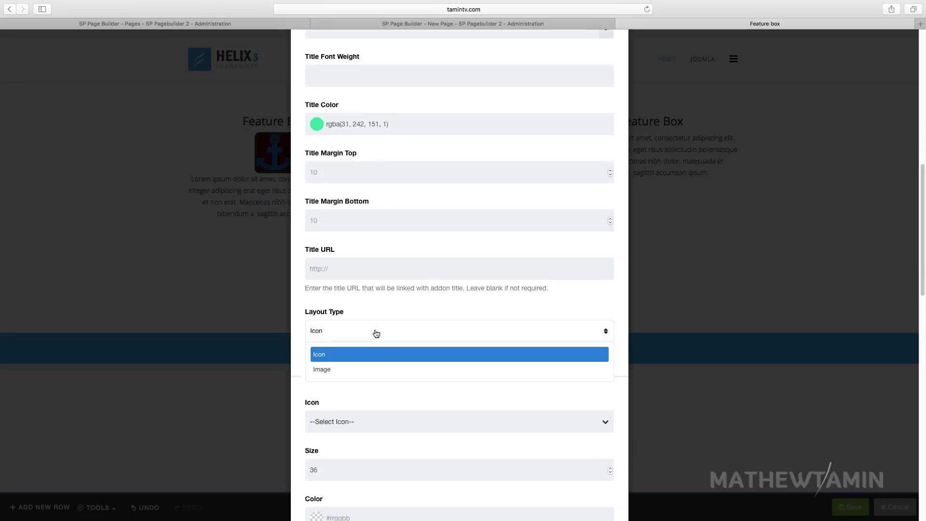
scroll(399, 380, "down", 2)
left_click(362, 332)
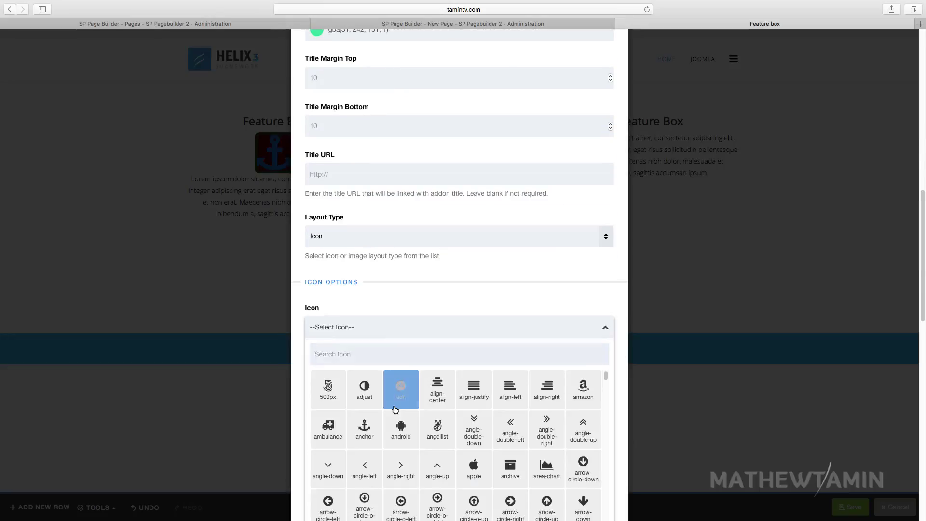
scroll(437, 388, "down", 5)
left_click(436, 424)
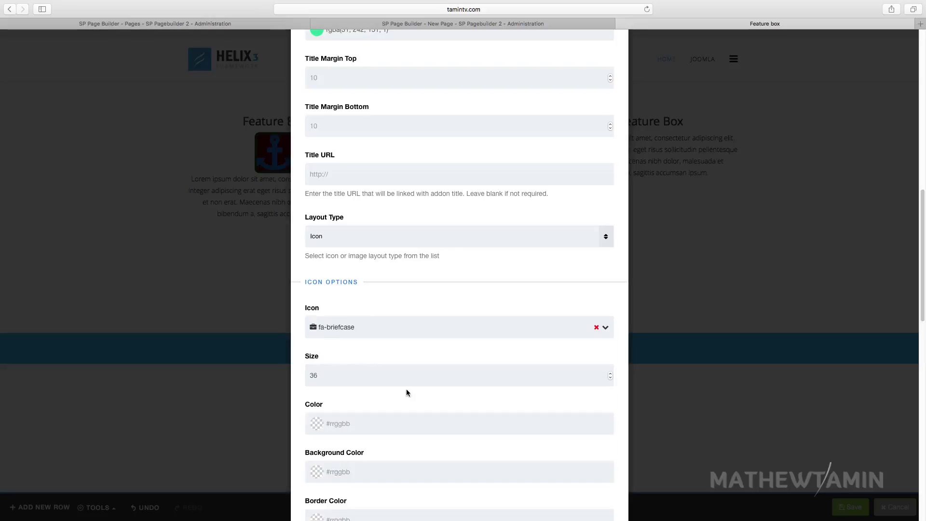
scroll(415, 393, "down", 1)
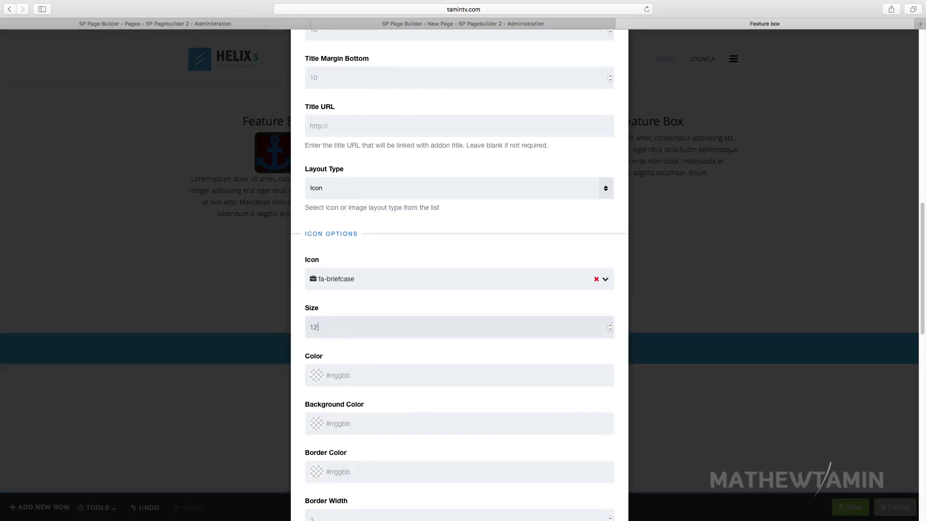
scroll(377, 349, "down", 3)
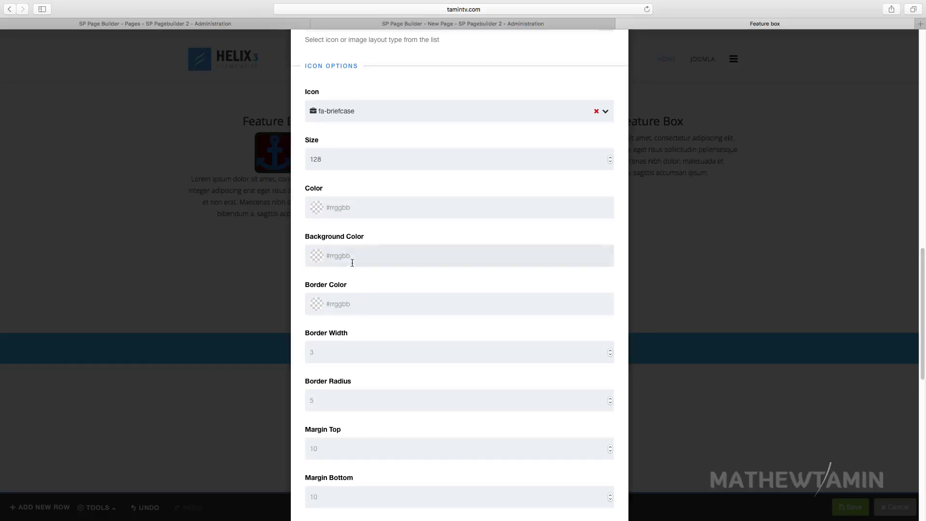
scroll(353, 231, "down", 7)
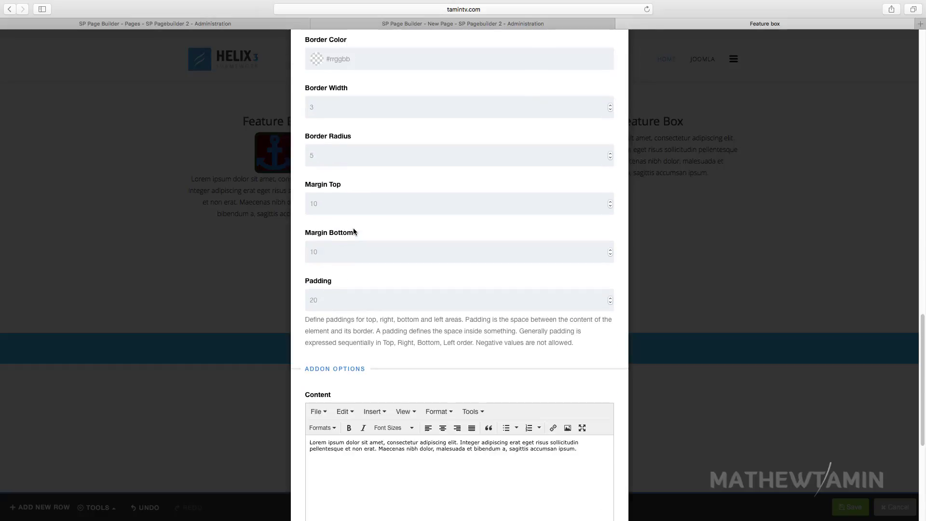
scroll(373, 246, "down", 5)
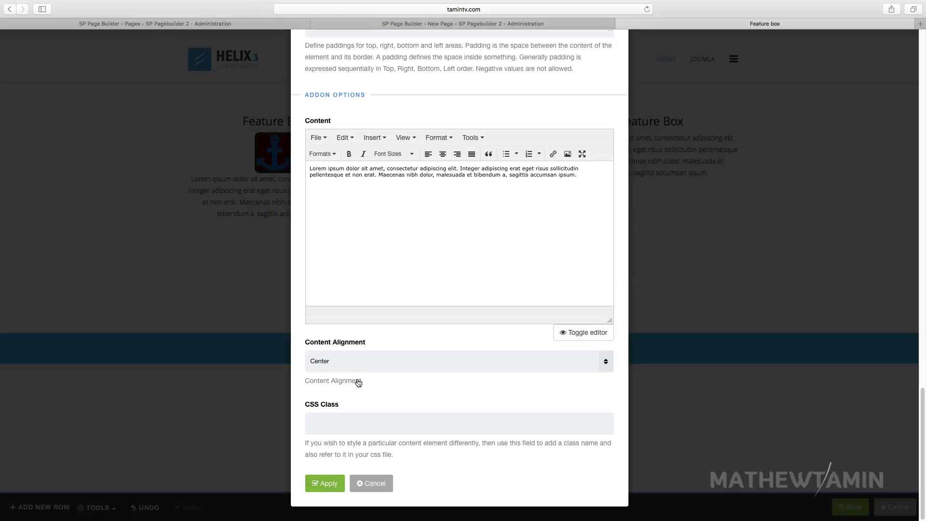
scroll(368, 366, "up", 15)
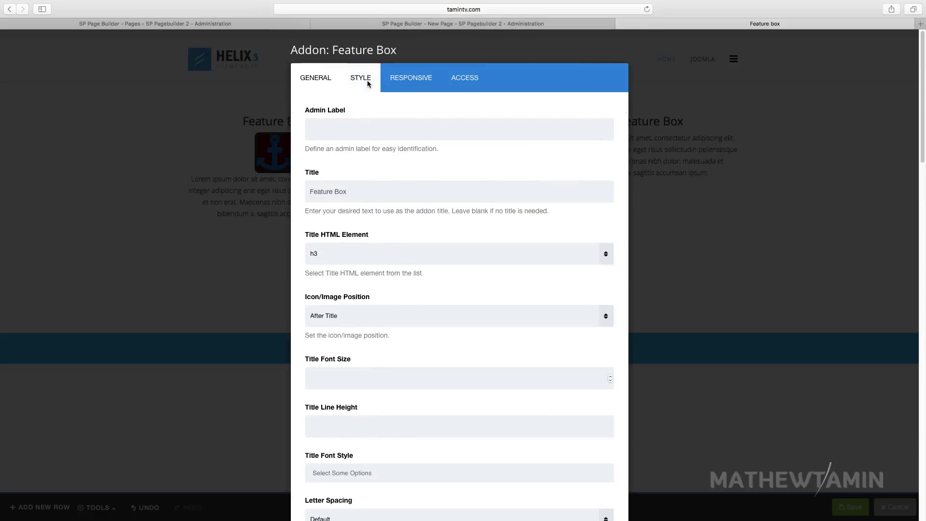
Step: On the STYLE tab, set Text Color to navy rgba(7, 29, 117, 1) and apply
left_click(361, 78)
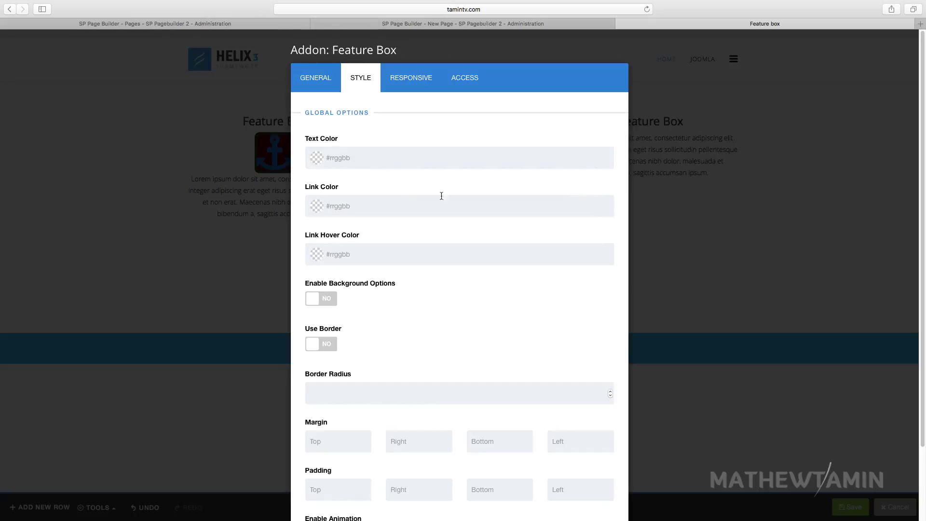
left_click(347, 159)
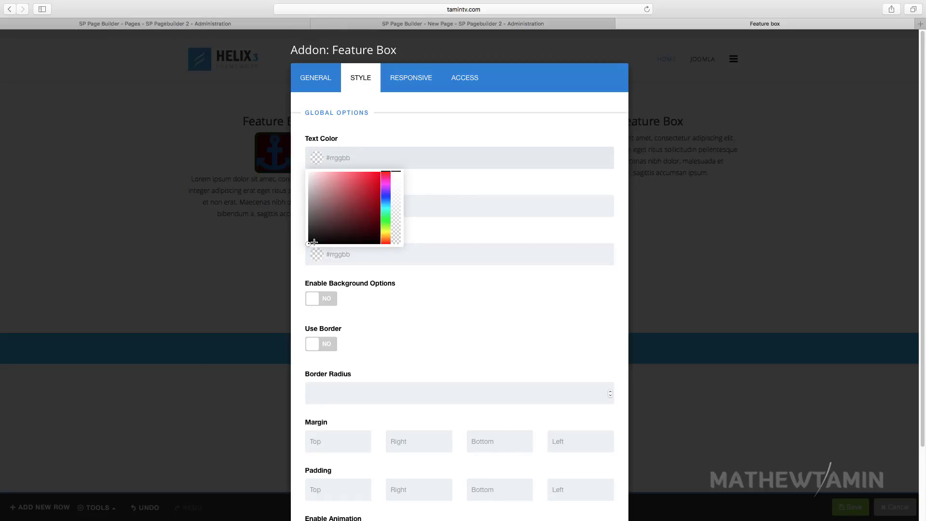
left_click(377, 211)
left_click_drag(386, 172, 386, 198)
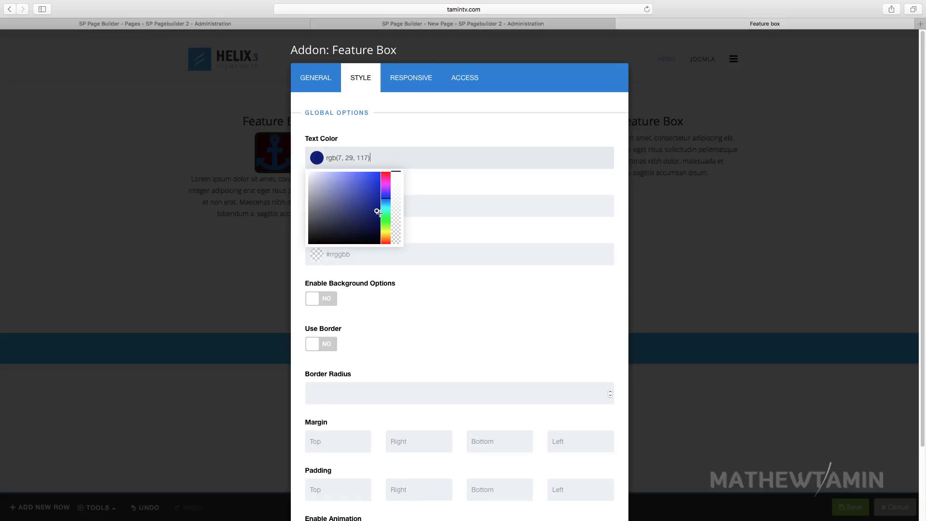
left_click(429, 201)
left_click(475, 203)
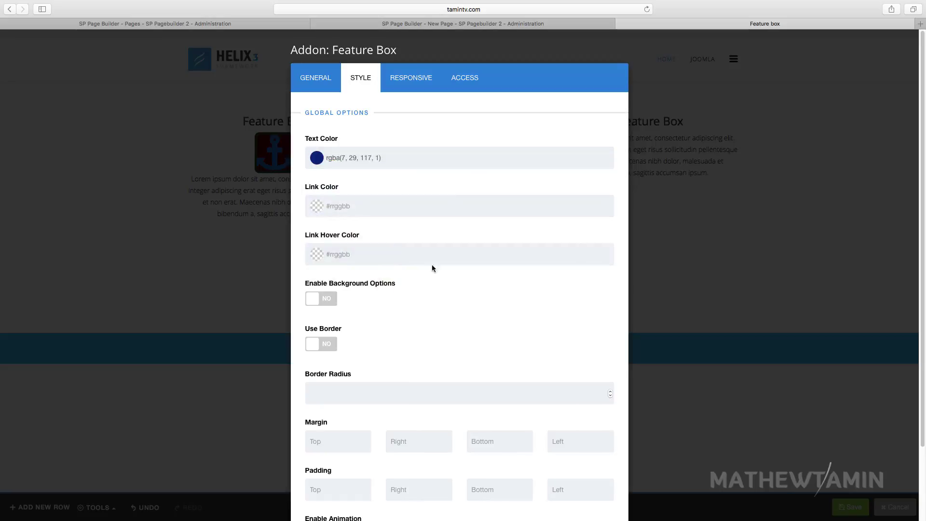
scroll(433, 265, "down", 3)
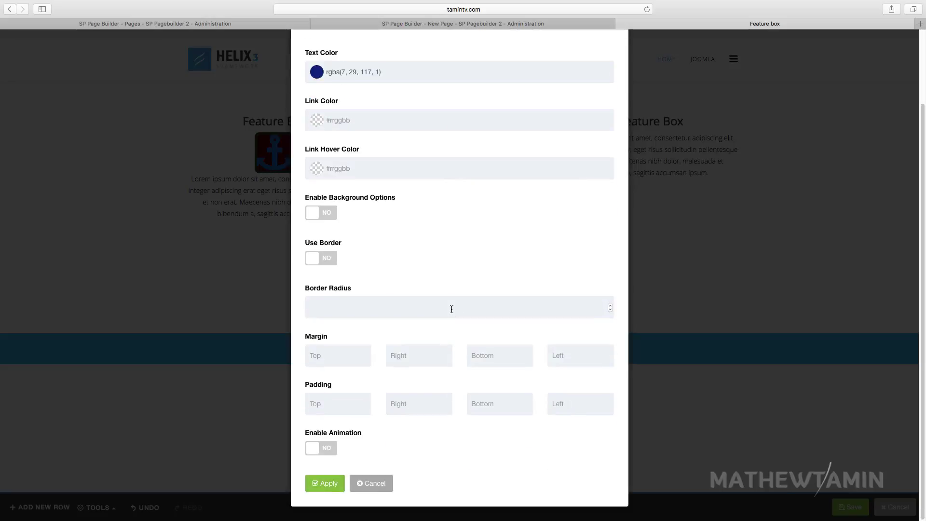
left_click(336, 491)
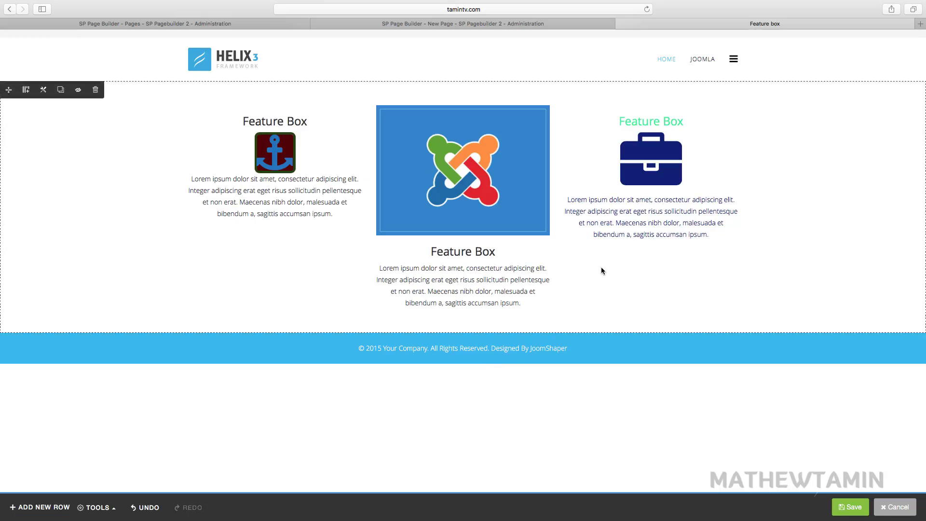
mouse_move(656, 200)
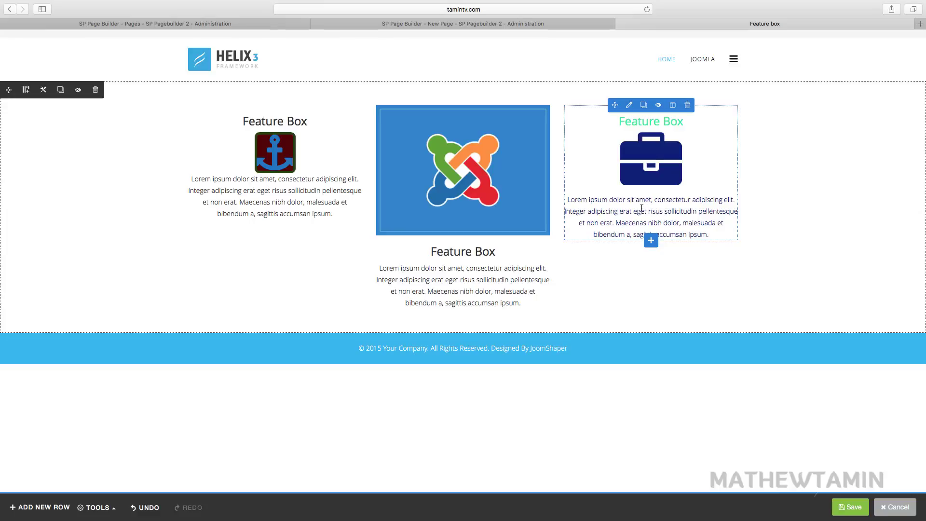
mouse_move(287, 193)
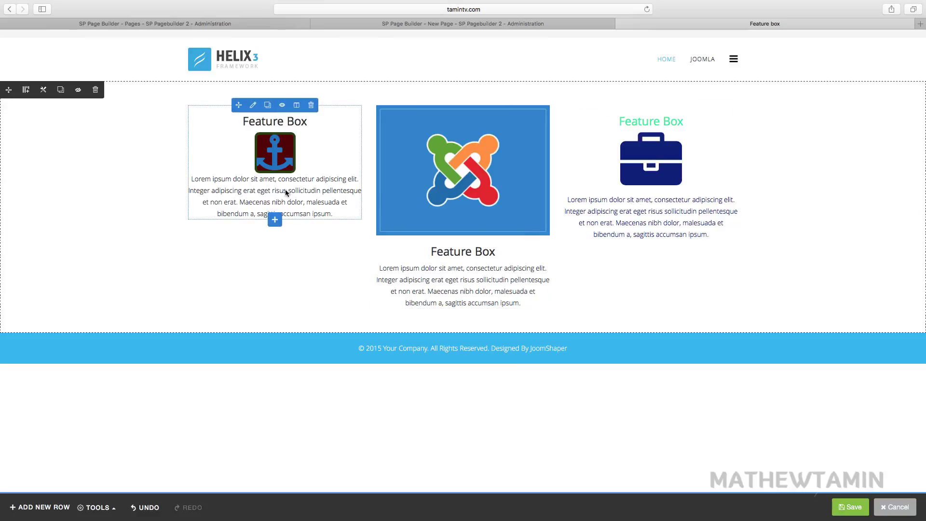
mouse_move(513, 204)
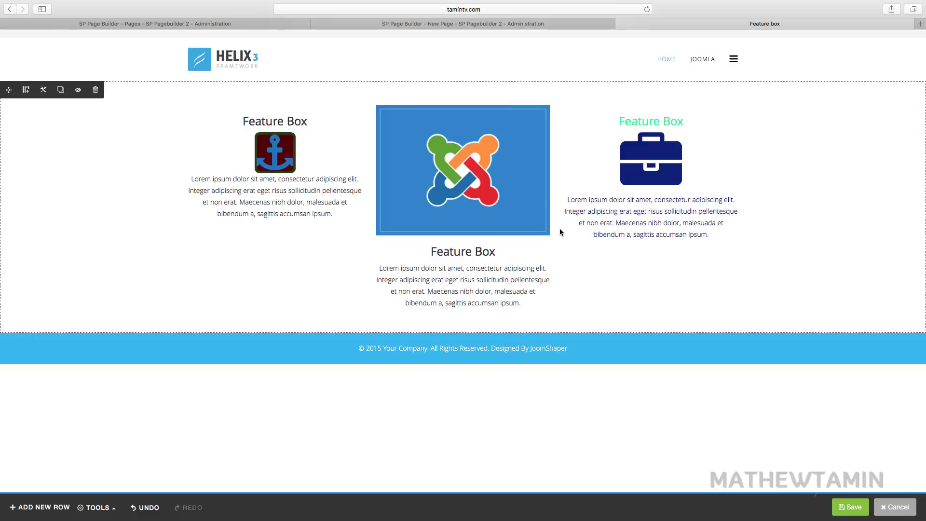
mouse_move(514, 223)
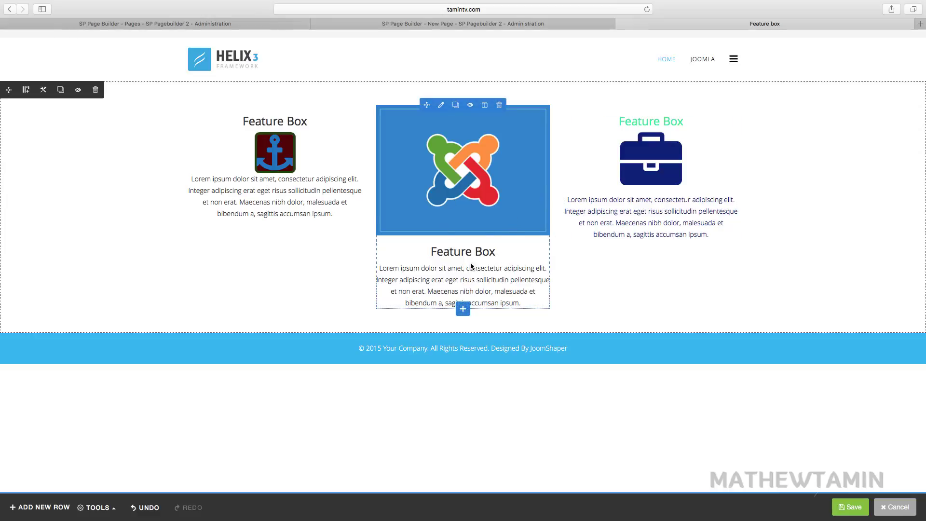
mouse_move(284, 169)
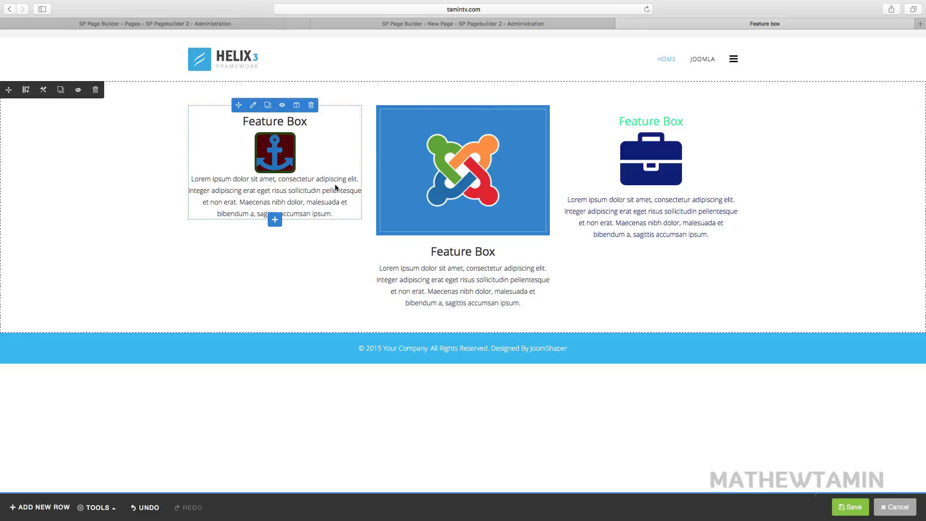
mouse_move(652, 167)
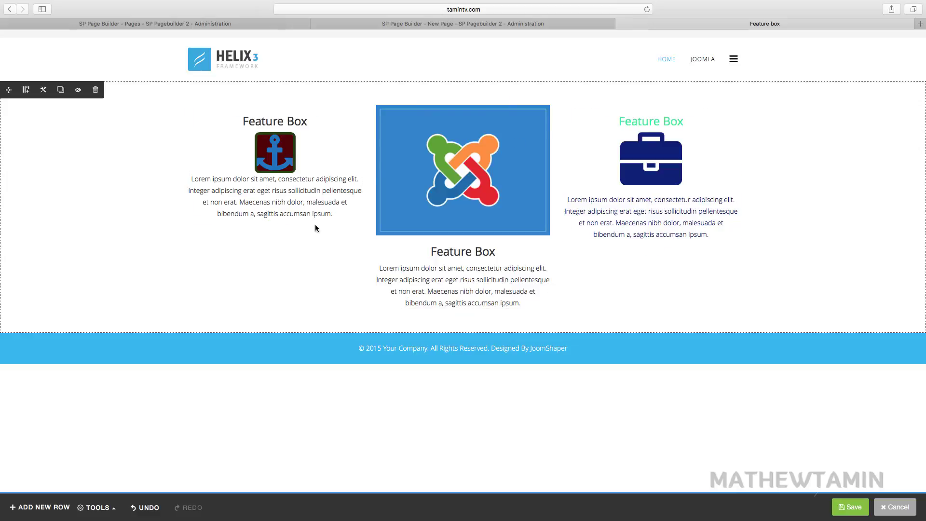
mouse_move(627, 108)
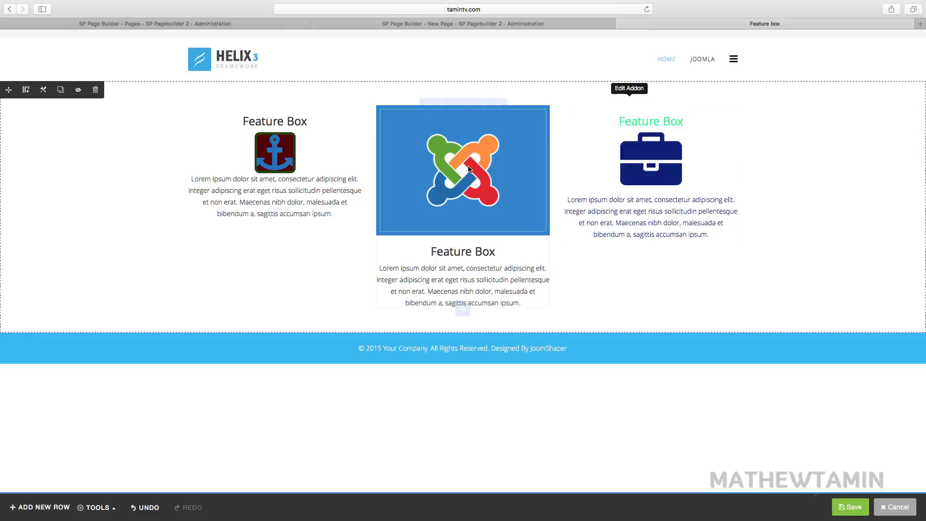
mouse_move(441, 195)
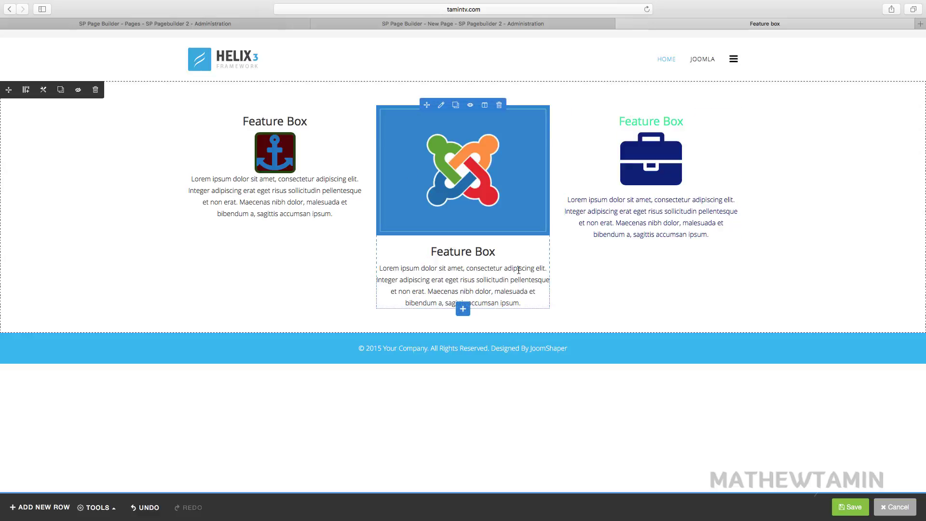